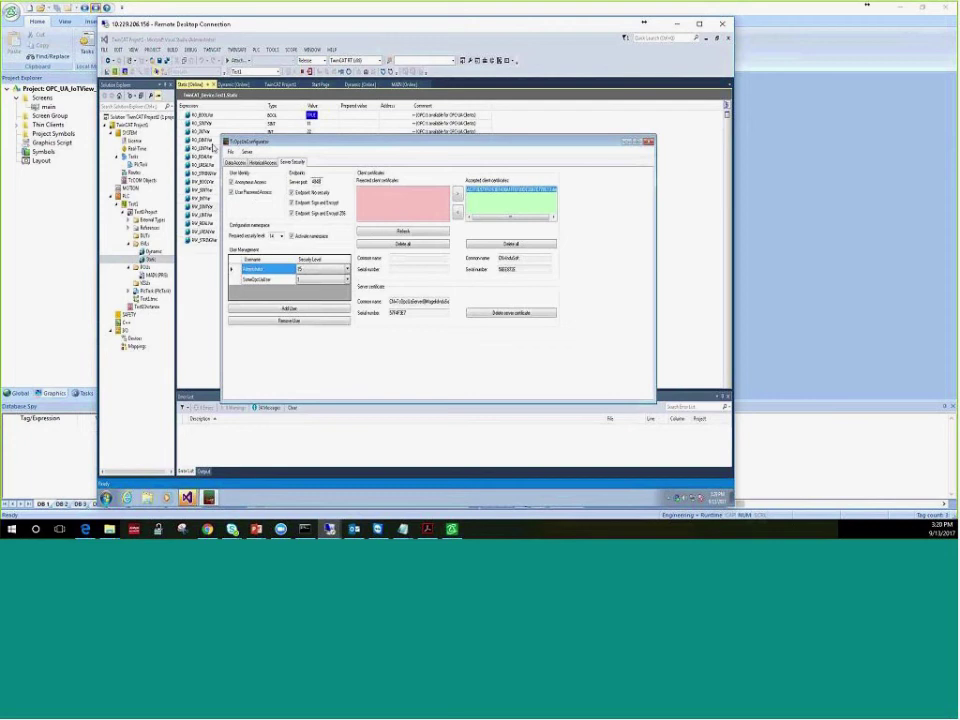
Step: Review the online Dynamic and Static variable lists in TwinCAT and select RW_DINTVar in the Static list
{"action": "left_click", "coordinate": [205, 268]}
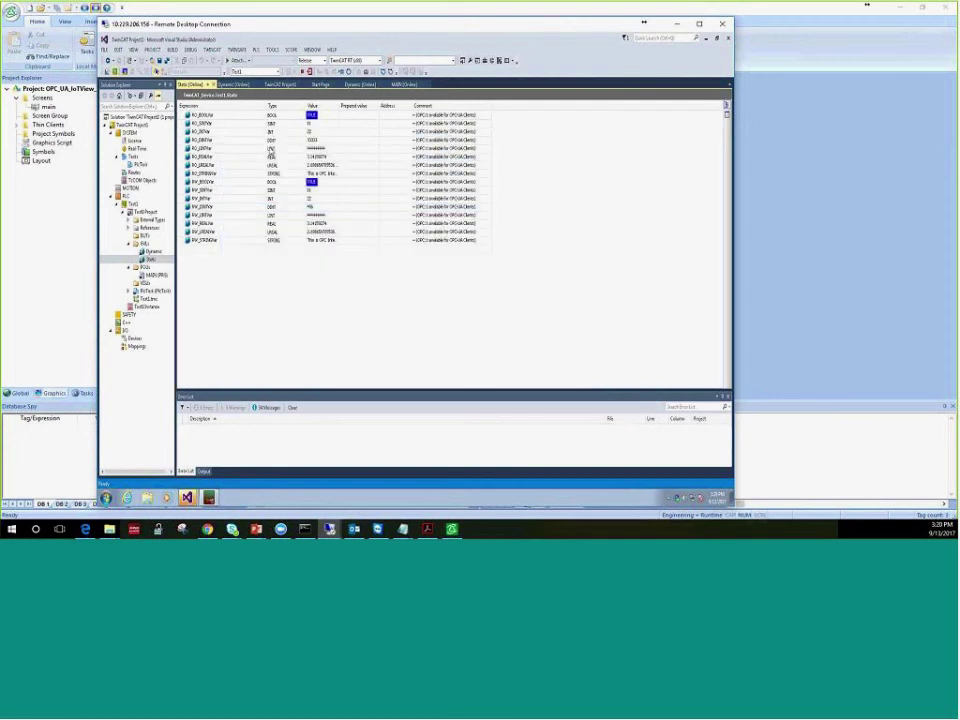
{"action": "left_click", "coordinate": [233, 85]}
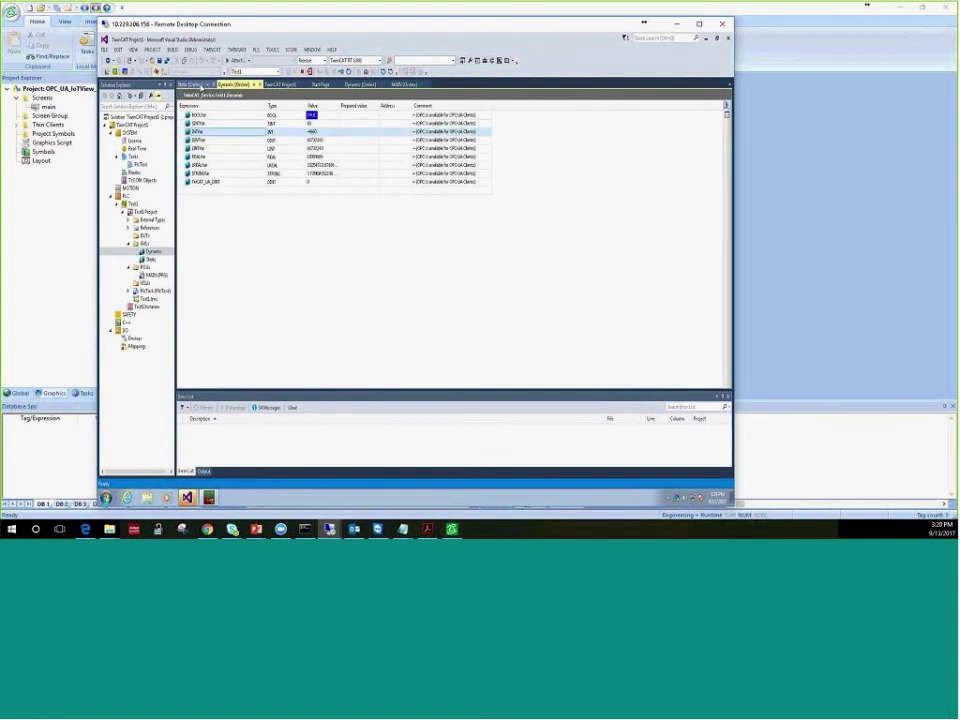
{"action": "key", "text": "ctrl+Tab"}
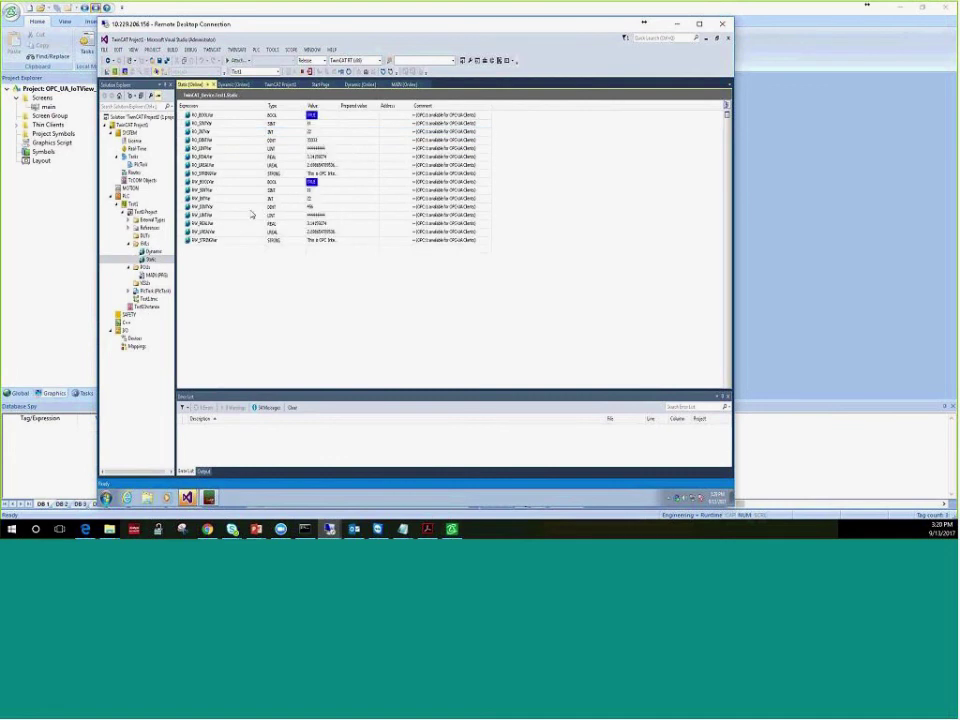
{"action": "left_click", "coordinate": [298, 206]}
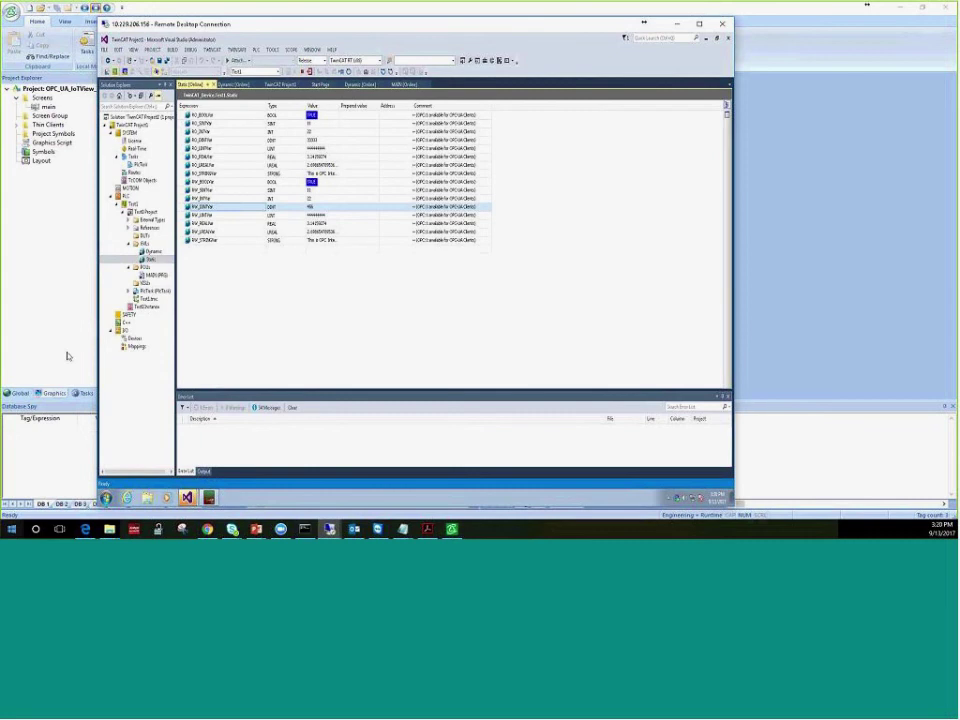
Step: Switch to InduSoft Web Studio, open the main screen and inspect the tag link of the INT_Var field
{"action": "left_click", "coordinate": [847, 62]}
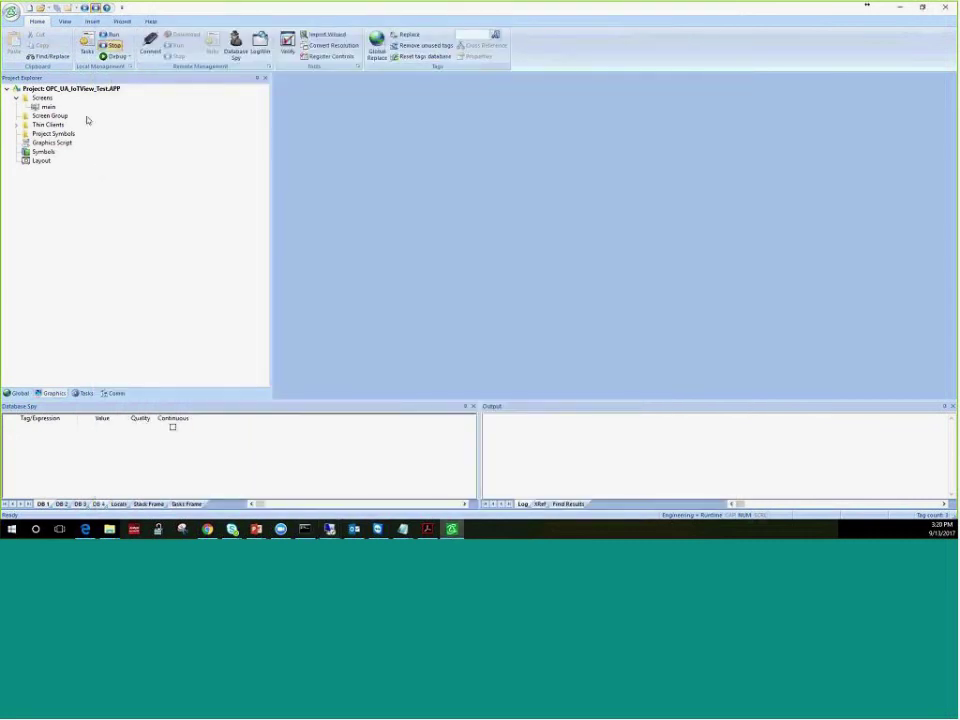
{"action": "double_click", "coordinate": [47, 107]}
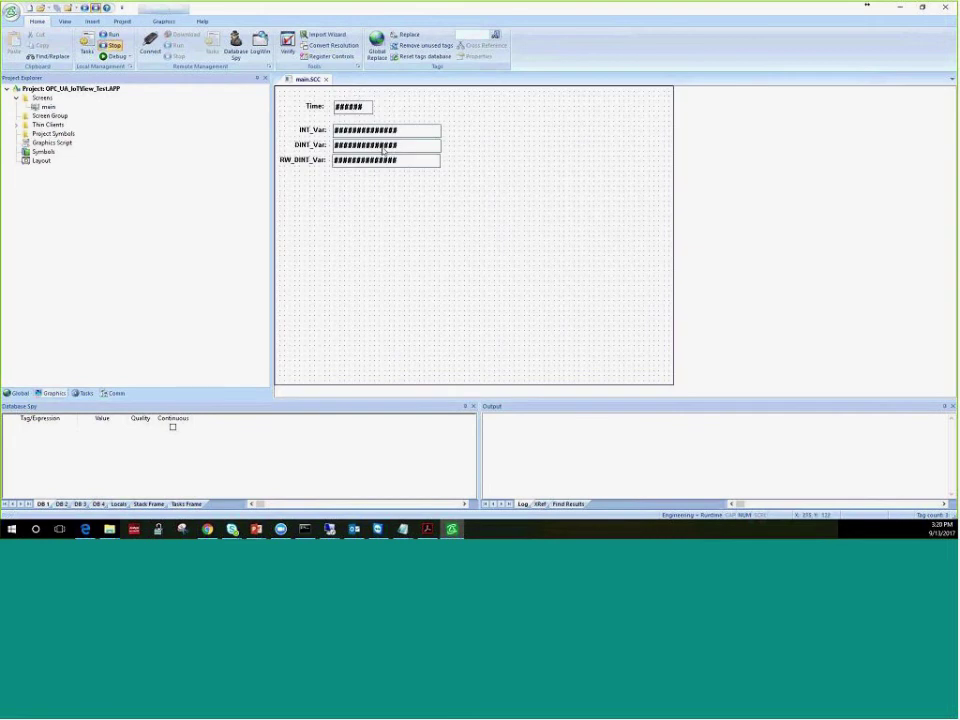
{"action": "double_click", "coordinate": [378, 130]}
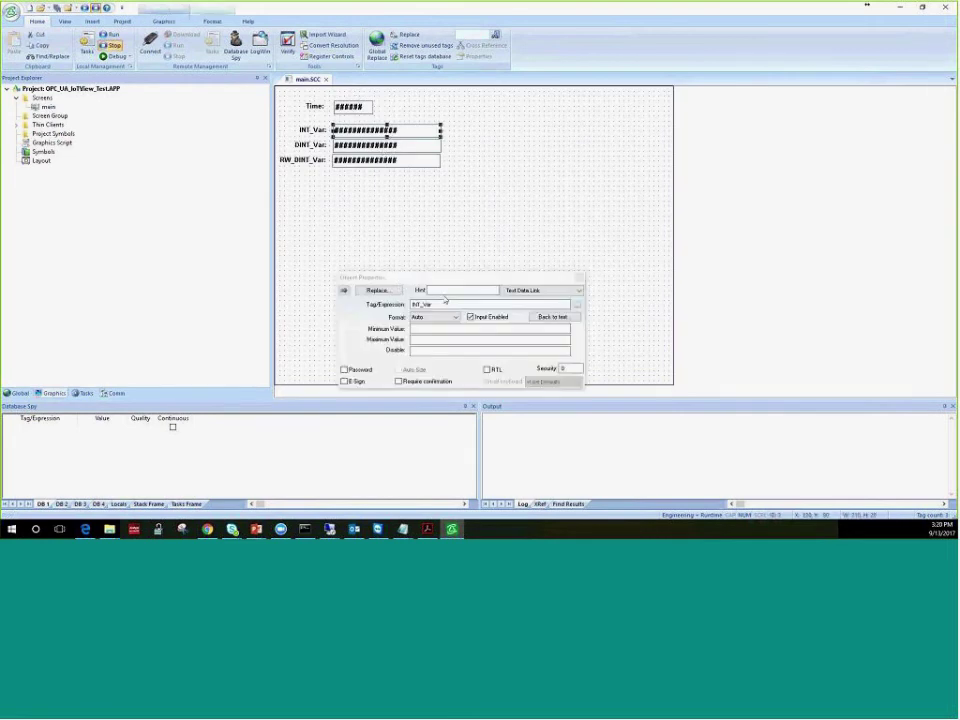
{"action": "left_click", "coordinate": [330, 202]}
Step: Open the server configuration of the TwinCAT OPC UA connection and examine its endpoint address and port
{"action": "left_click", "coordinate": [116, 393]}
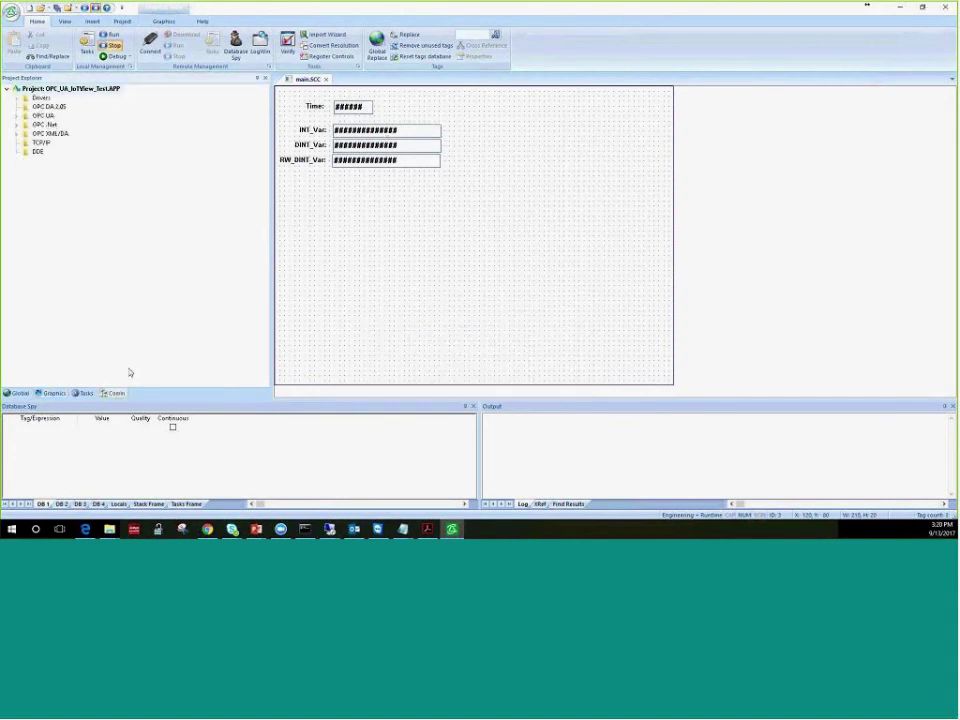
{"action": "left_click", "coordinate": [16, 115]}
{"action": "left_click", "coordinate": [27, 124]}
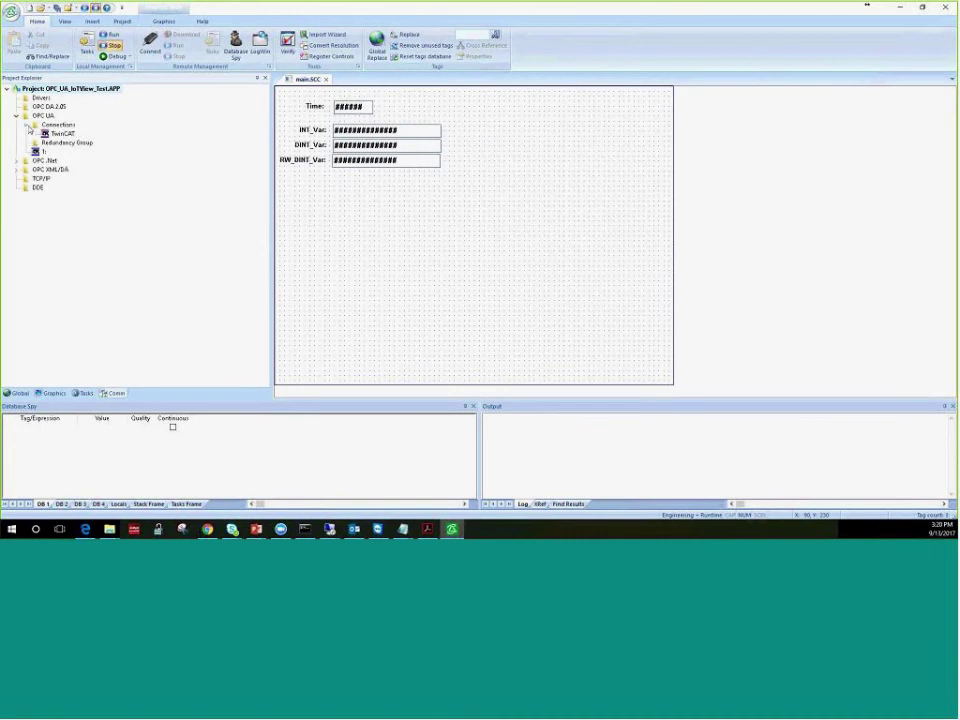
{"action": "double_click", "coordinate": [52, 133]}
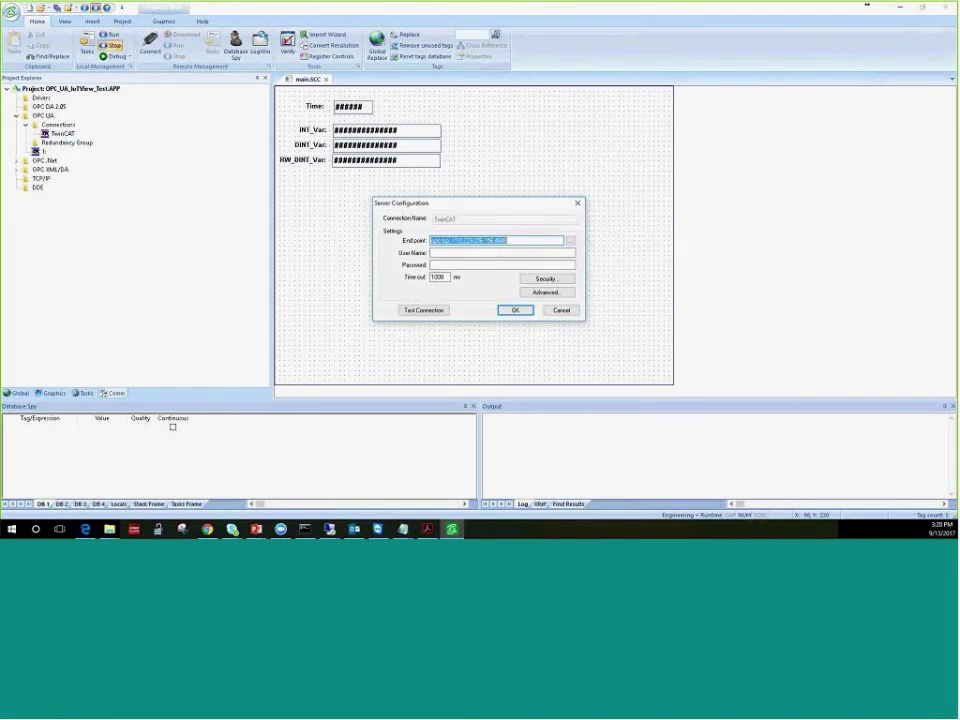
{"action": "left_click", "coordinate": [505, 241]}
{"action": "left_click_drag", "start_coordinate": [508, 241], "coordinate": [489, 241]}
{"action": "type", "text": "4840"}
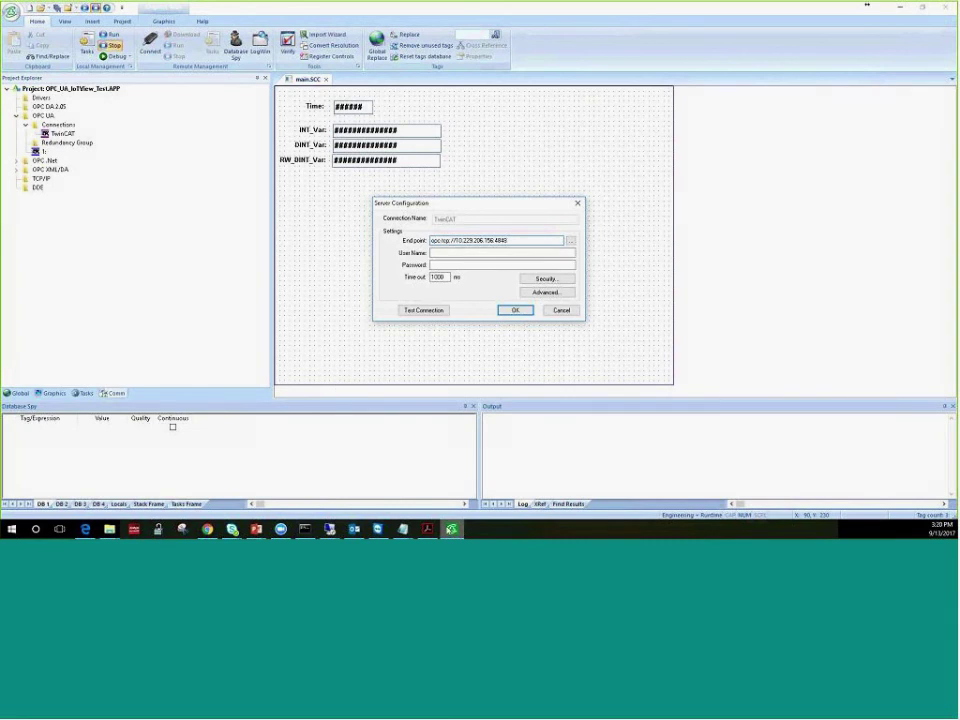
Step: Switch to the Remote Desktop session and move its window beside the connection settings to compare the IP address
{"action": "left_click", "coordinate": [329, 528]}
{"action": "left_click", "coordinate": [375, 455]}
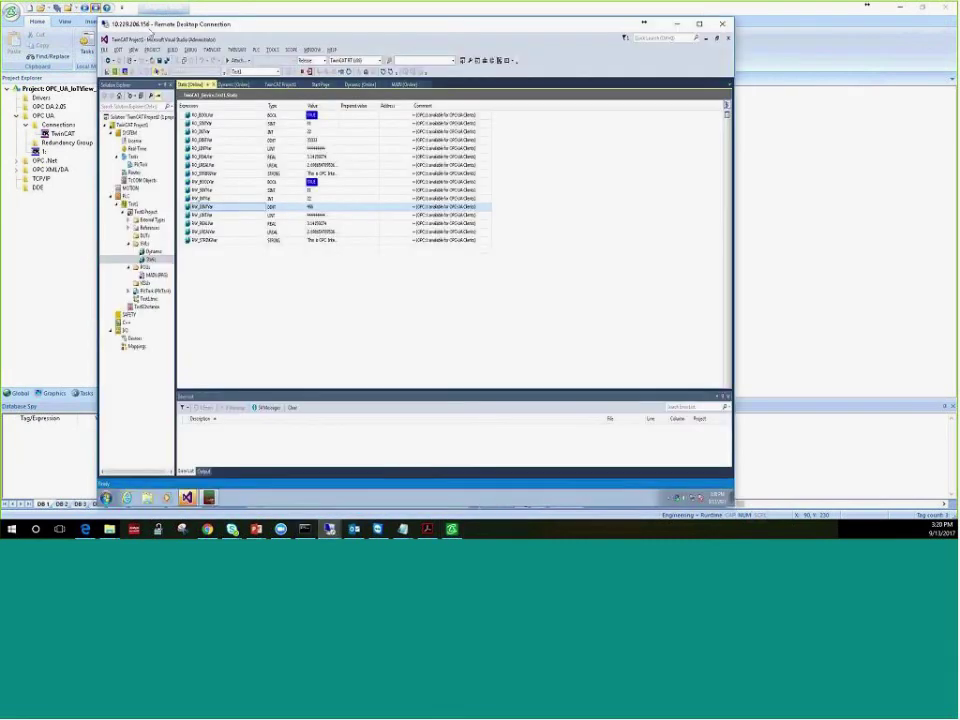
{"action": "left_click_drag", "start_coordinate": [138, 24], "coordinate": [620, 86]}
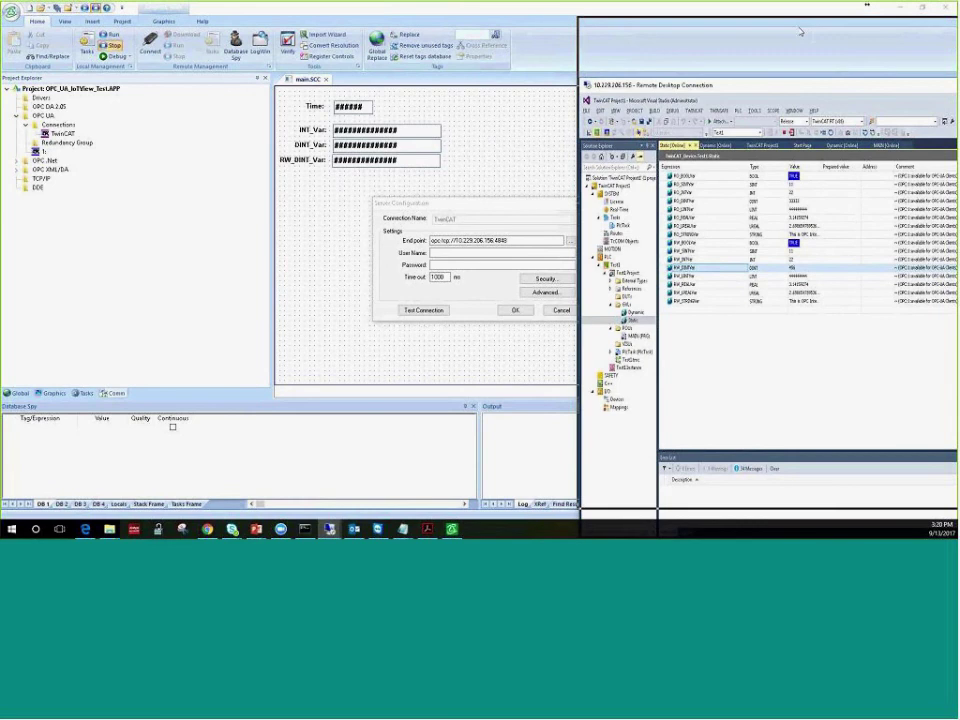
{"action": "left_click_drag", "start_coordinate": [800, 32], "coordinate": [800, 32]}
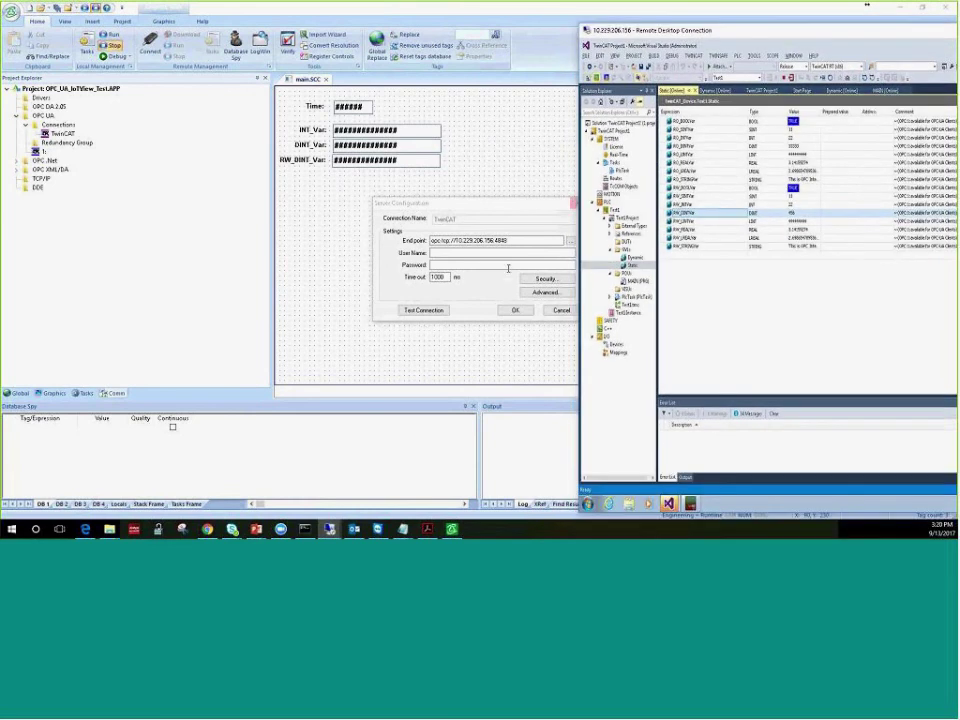
Step: Test the connection to the TwinCAT OPC UA server and close the server configuration without changes
{"action": "left_click", "coordinate": [424, 310]}
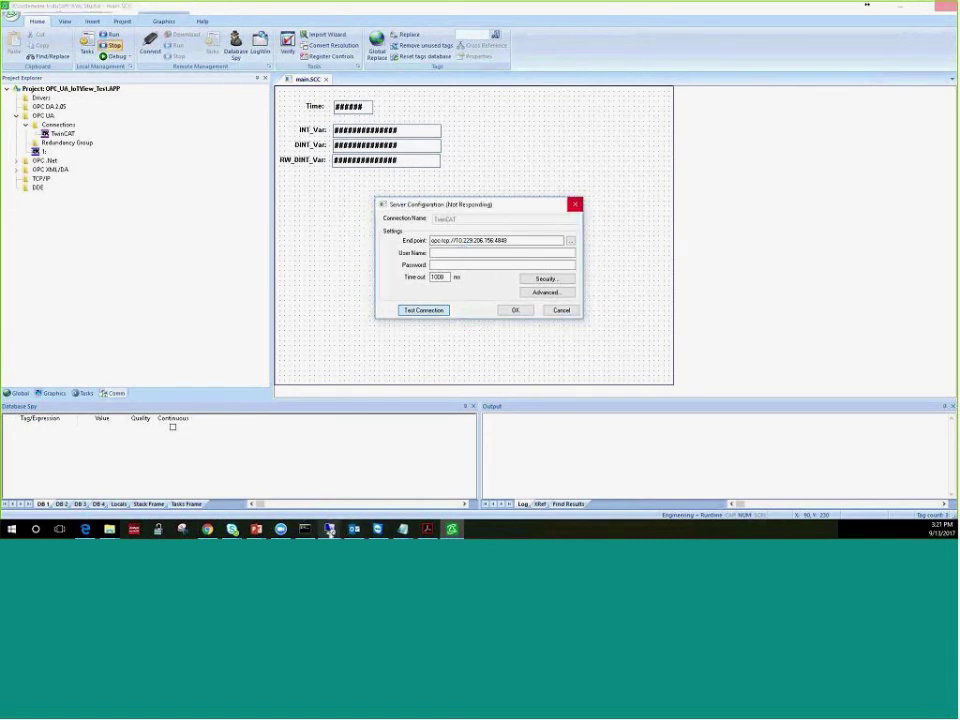
{"action": "mouse_move", "coordinate": [329, 529]}
{"action": "left_click", "coordinate": [372, 478]}
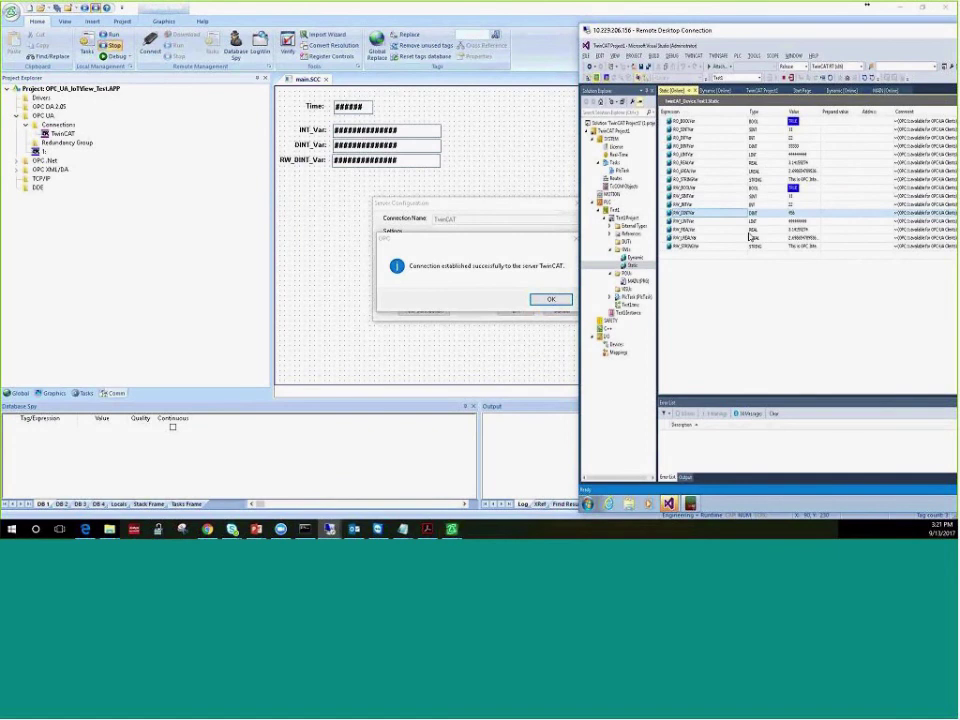
{"action": "left_click", "coordinate": [549, 301]}
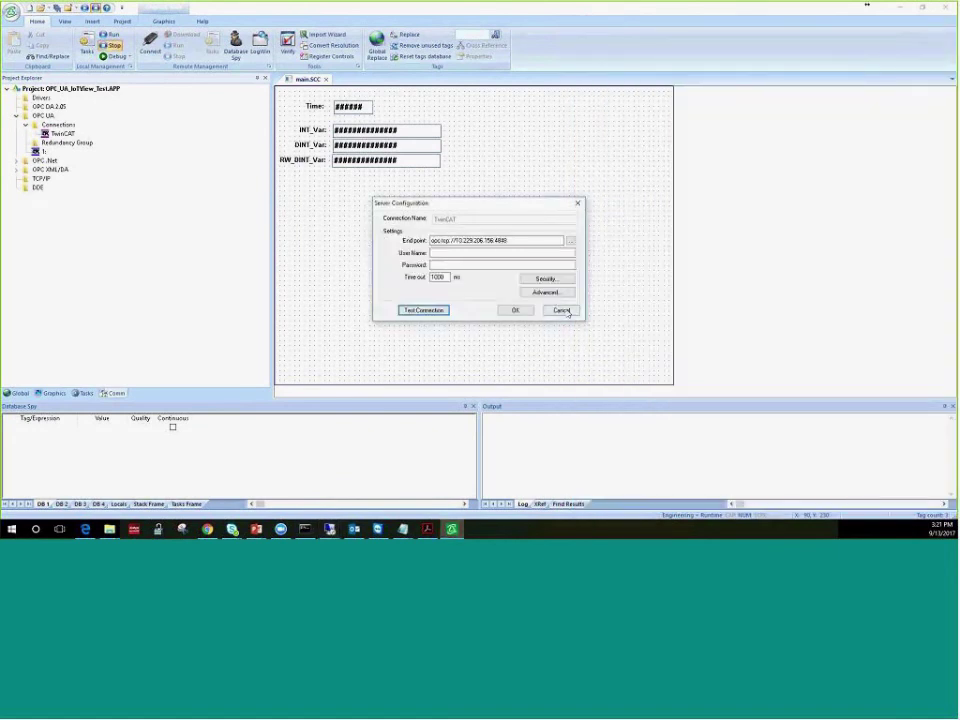
{"action": "left_click", "coordinate": [560, 310]}
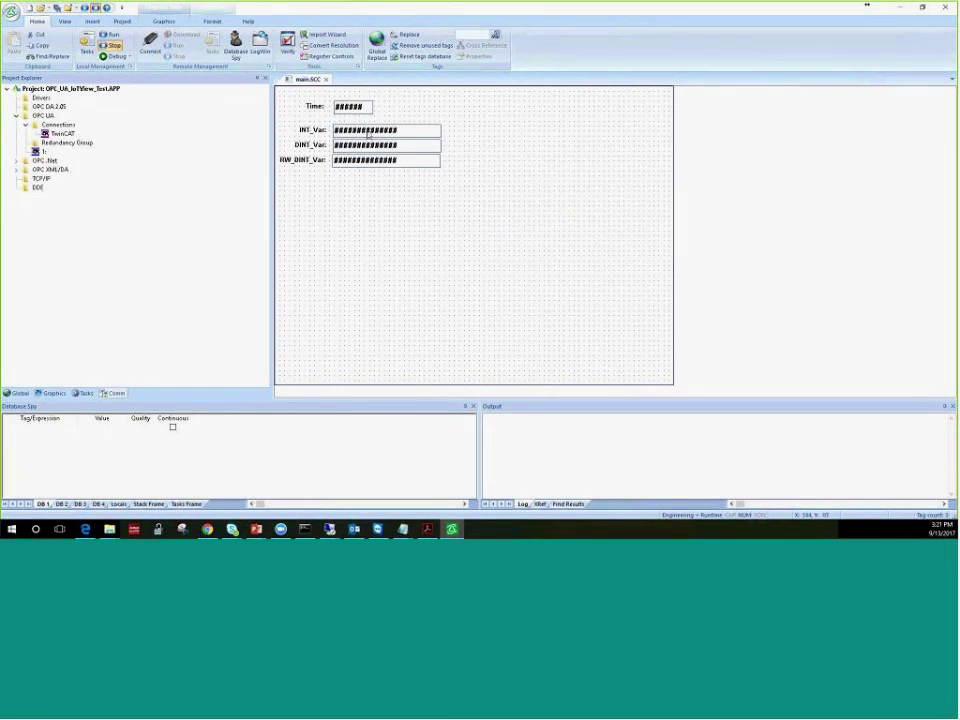
Step: Open OPC UA worksheet 1 and examine its assigned connection and tag mappings
{"action": "left_click", "coordinate": [385, 130]}
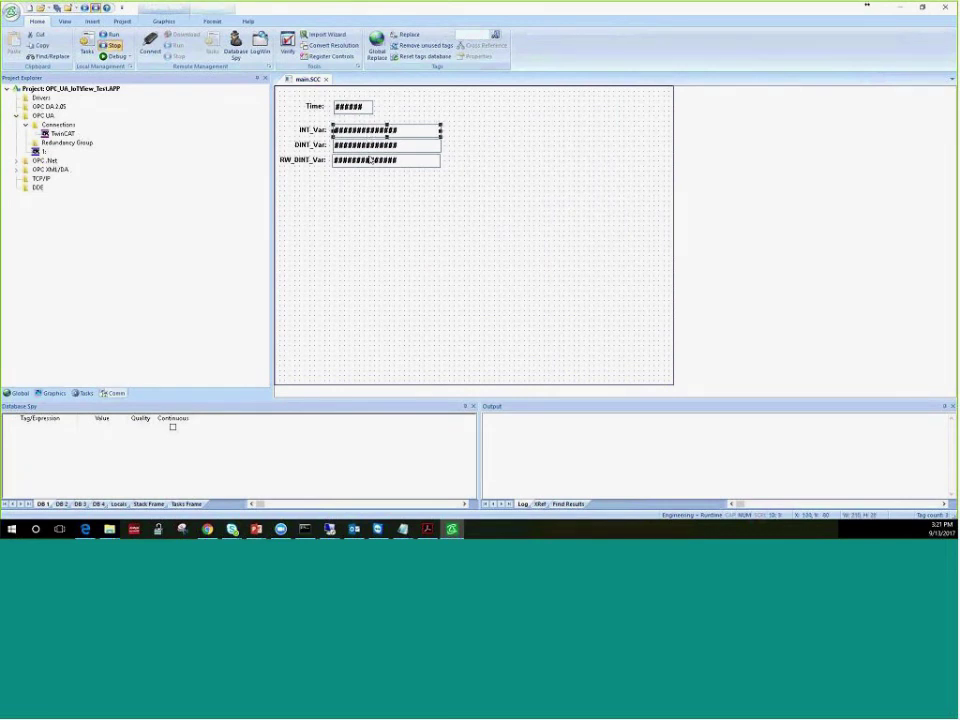
{"action": "left_click", "coordinate": [36, 151]}
{"action": "double_click", "coordinate": [36, 151]}
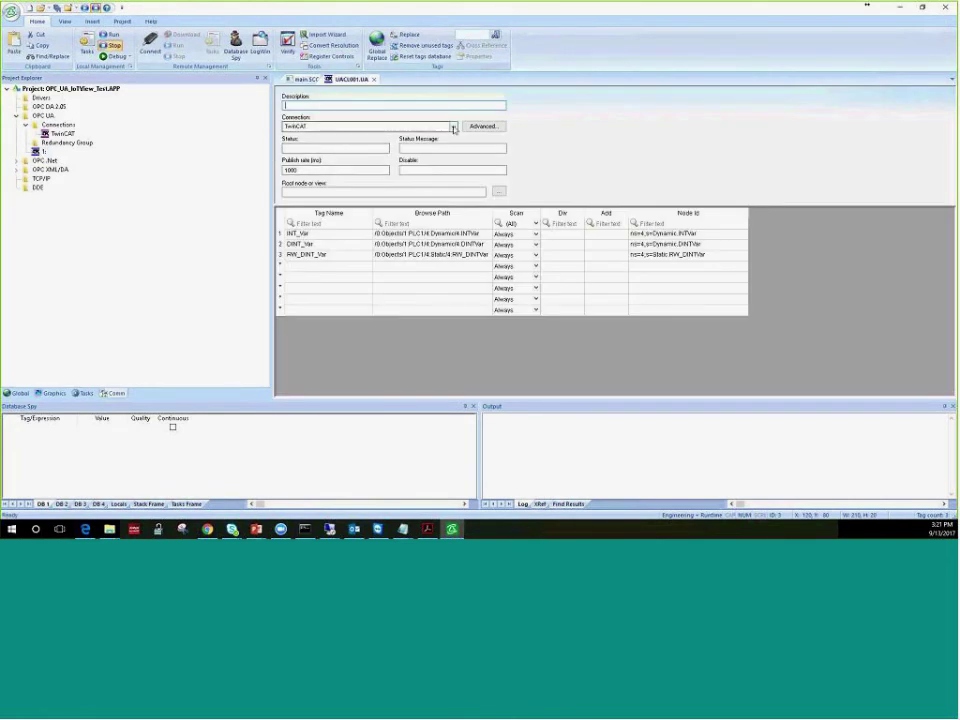
{"action": "key", "text": "Tab"}
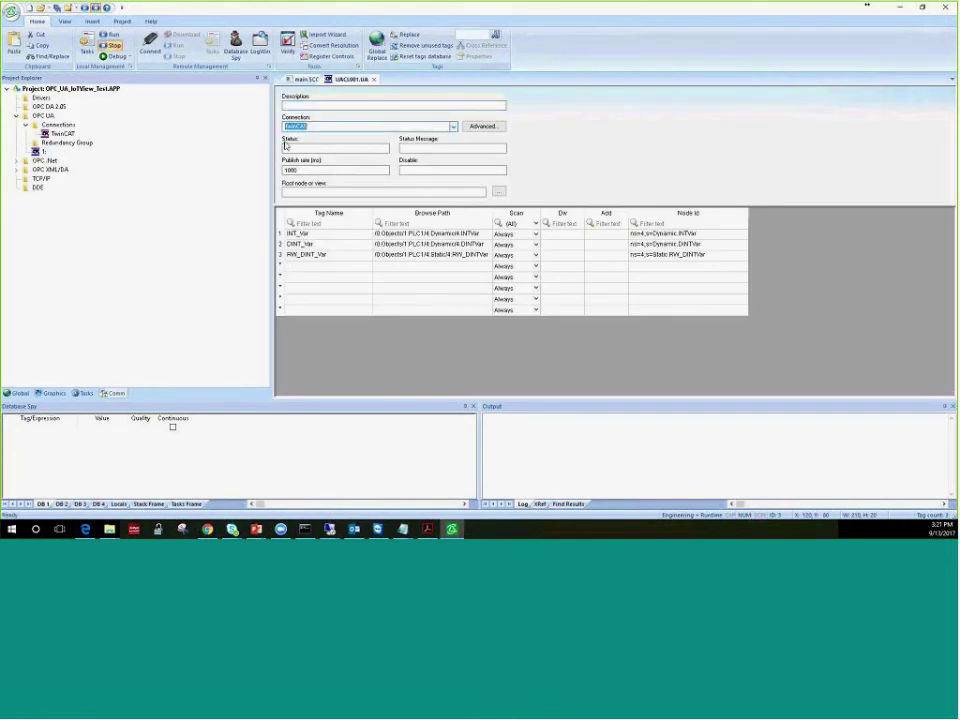
Step: Try the Sign message security mode for the TwinCAT connection, declining creation of the client certificate and private key files
{"action": "double_click", "coordinate": [62, 133]}
{"action": "left_click", "coordinate": [558, 280]}
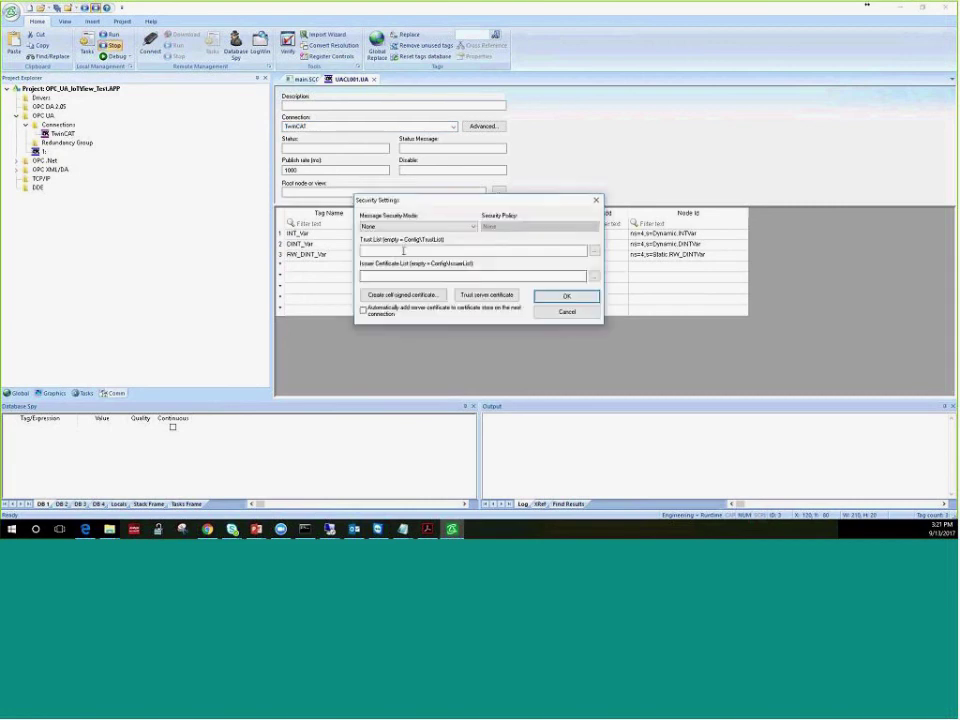
{"action": "left_click", "coordinate": [415, 227]}
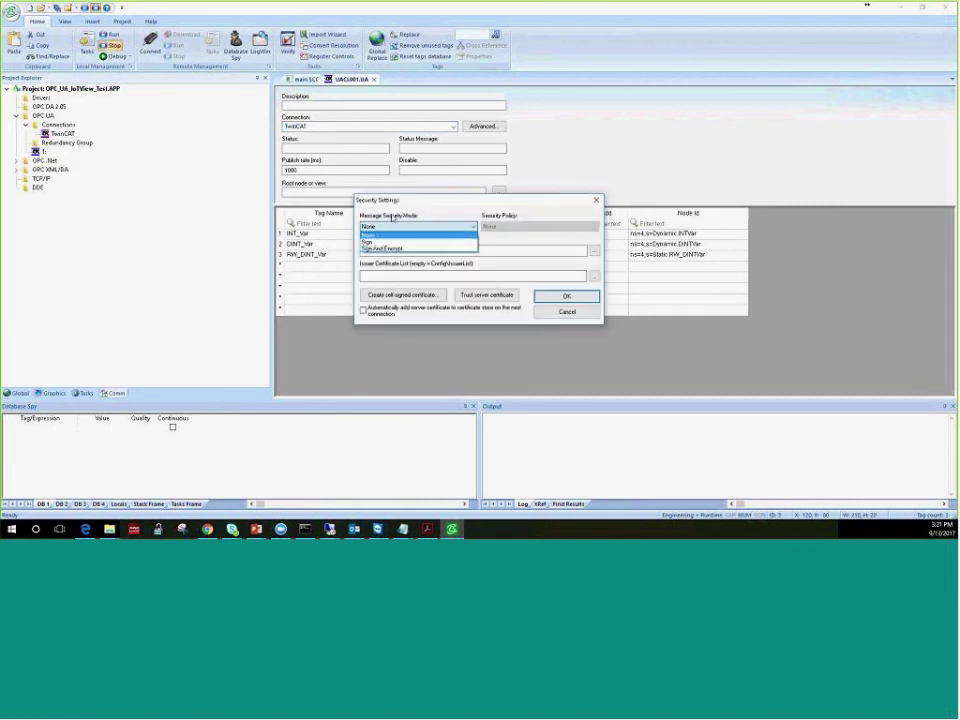
{"action": "left_click", "coordinate": [510, 219]}
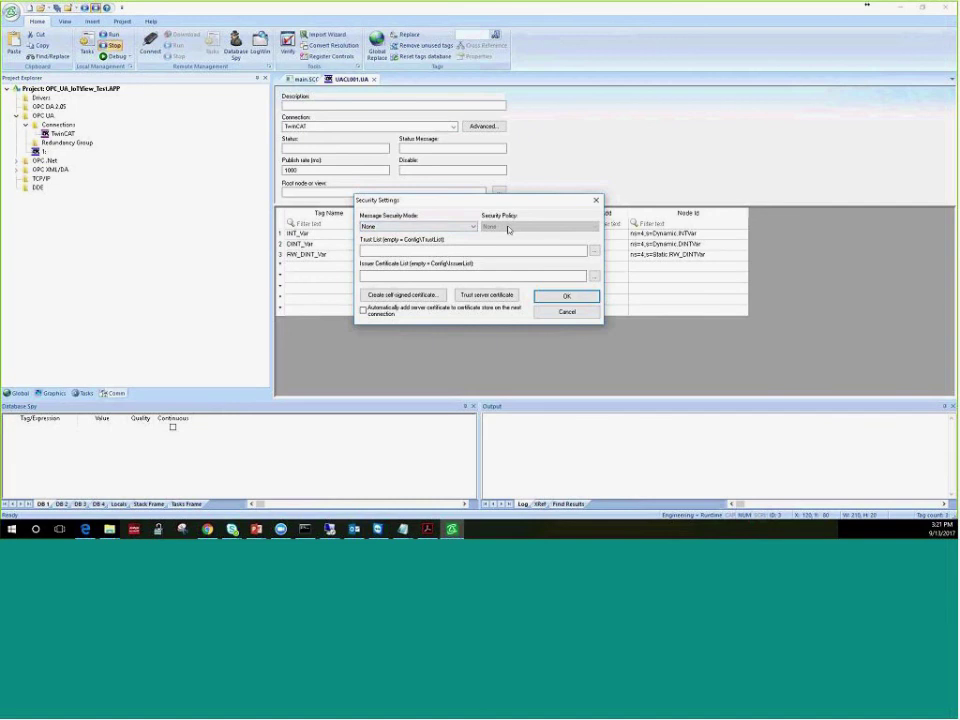
{"action": "left_click", "coordinate": [460, 228]}
{"action": "left_click", "coordinate": [453, 241]}
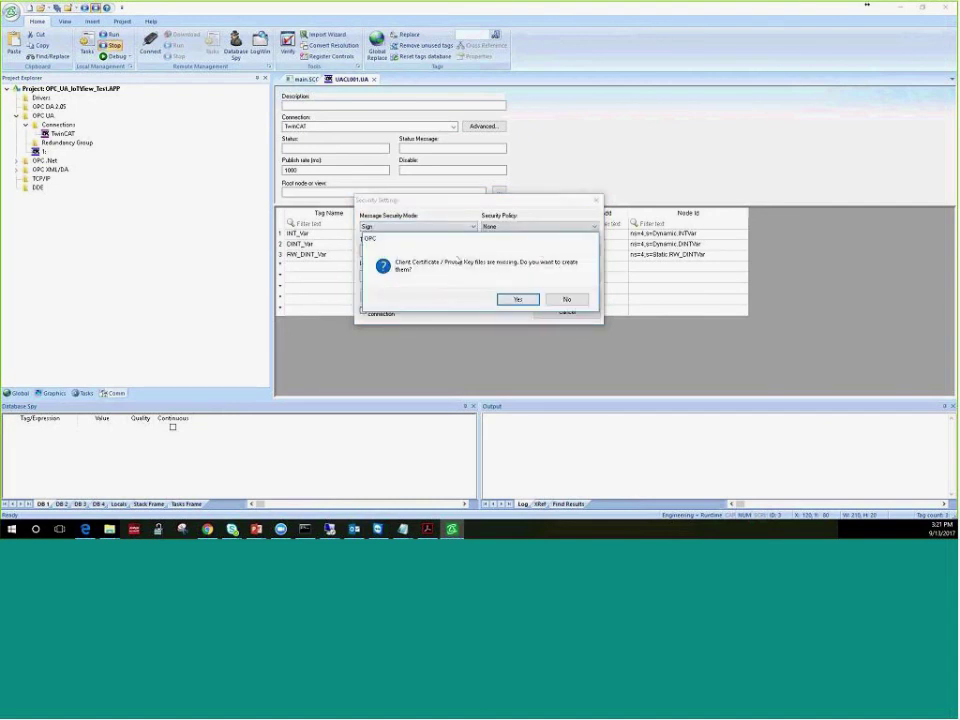
{"action": "left_click", "coordinate": [574, 300]}
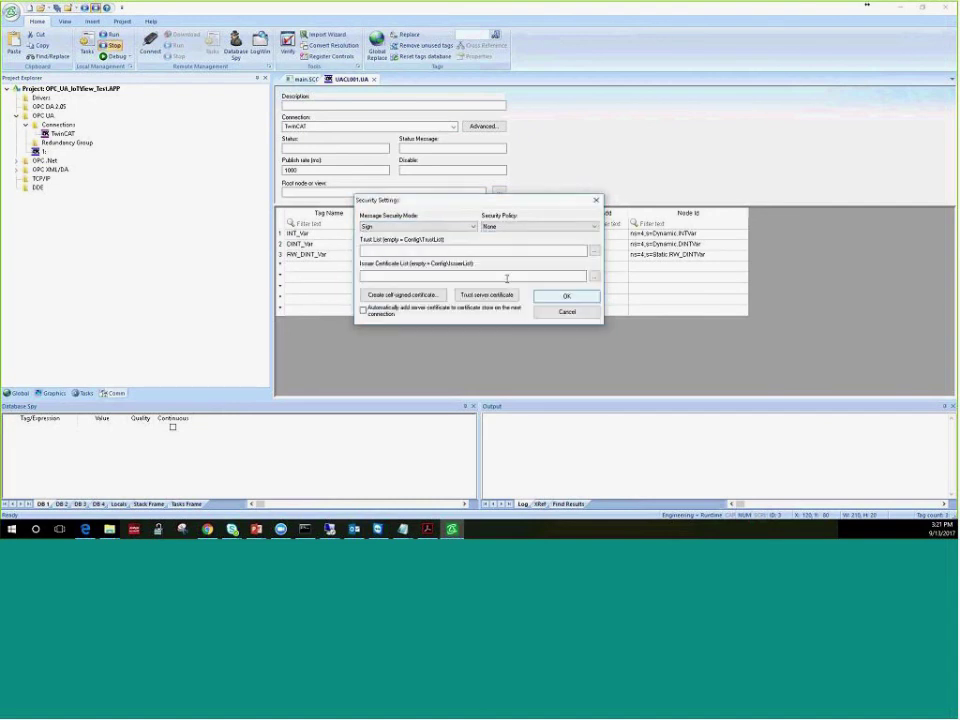
Step: Examine the security policy and certificate options of the TwinCAT connection and discard the security changes
{"action": "left_click", "coordinate": [514, 227]}
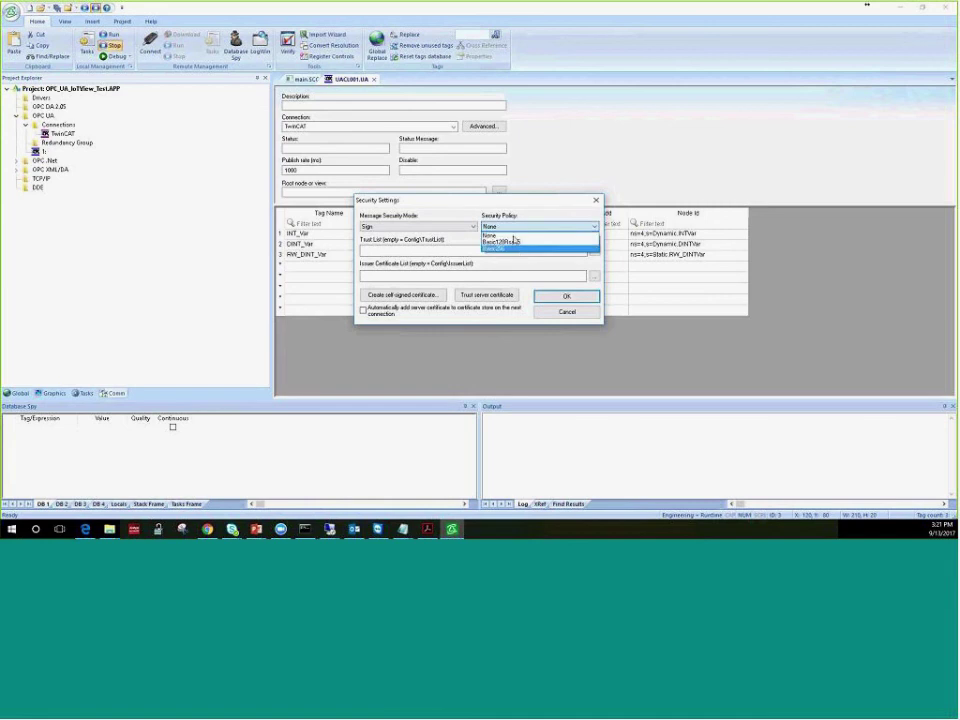
{"action": "left_click", "coordinate": [430, 242]}
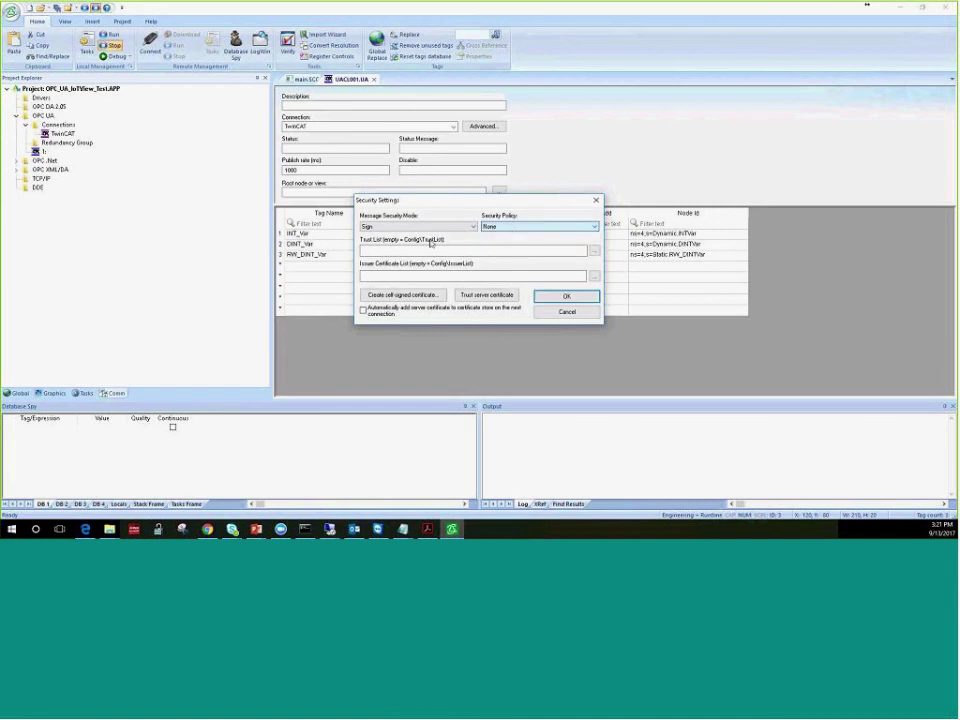
{"action": "left_click", "coordinate": [430, 250]}
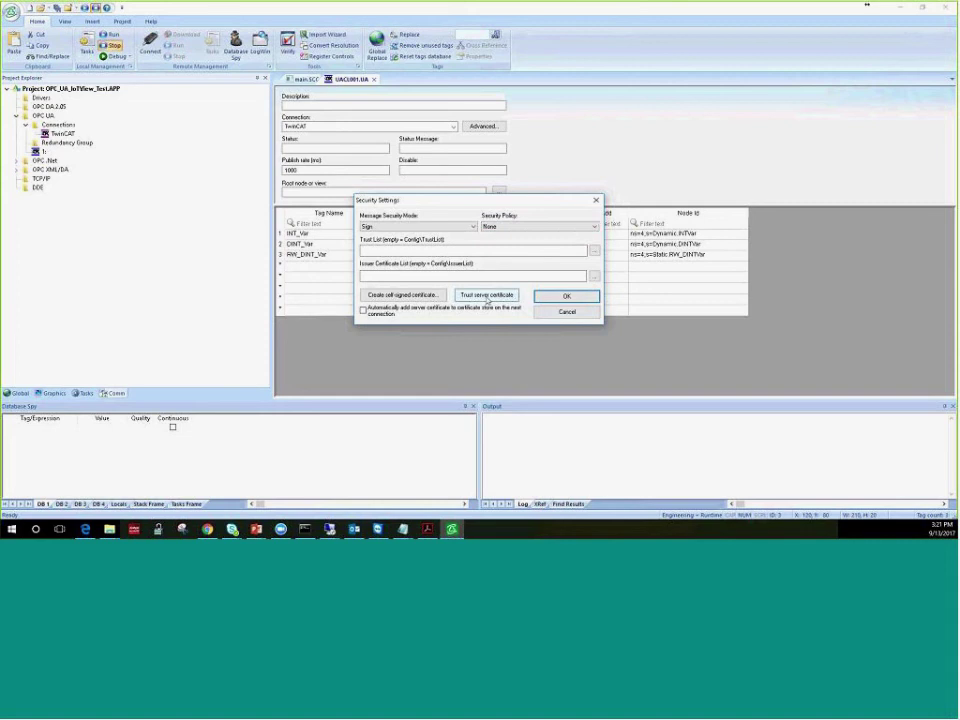
{"action": "left_click", "coordinate": [566, 312]}
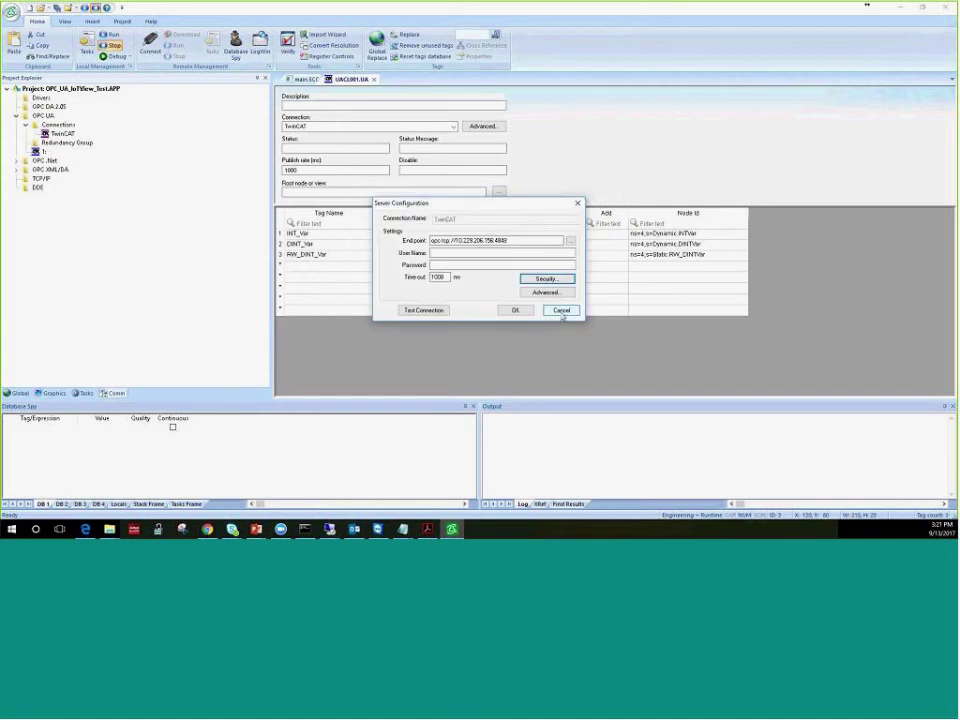
{"action": "left_click", "coordinate": [562, 312]}
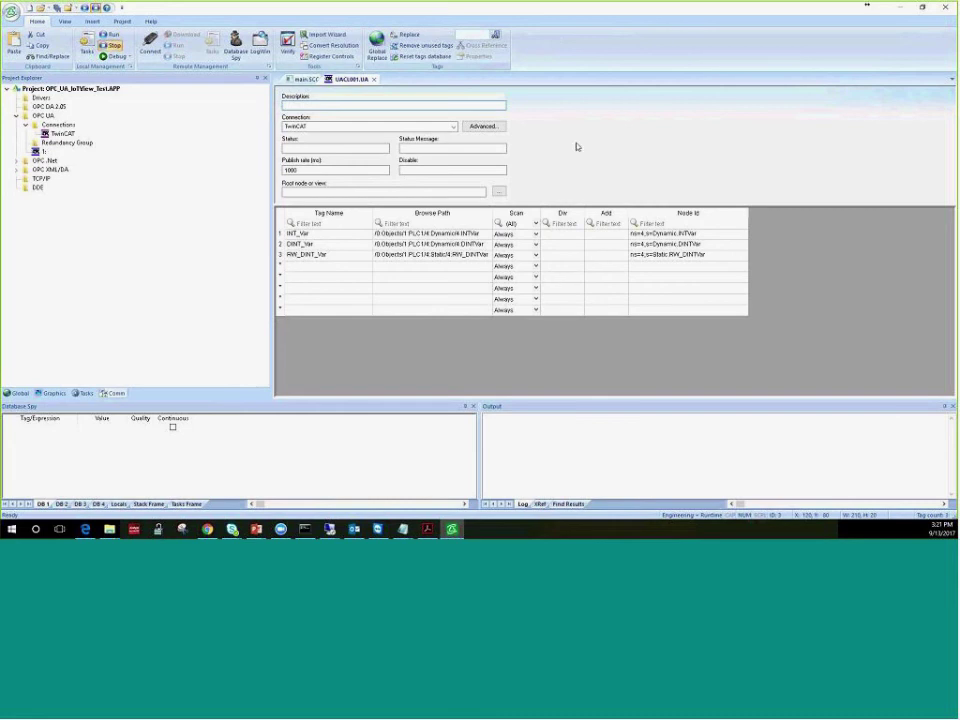
Step: Browse the TwinCAT server from an empty worksheet row, inspect the SINTVar, INTVar and DINTVar nodes under PLC1 Dynamic, and cancel without assigning any
{"action": "left_click", "coordinate": [392, 267]}
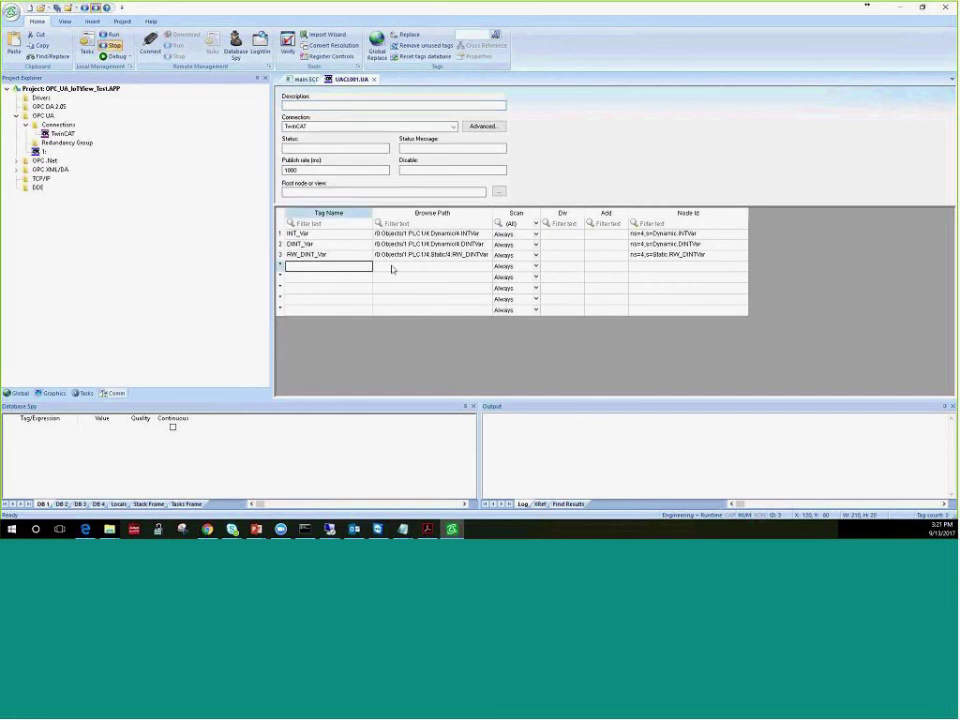
{"action": "right_click", "coordinate": [394, 266]}
{"action": "left_click", "coordinate": [415, 272]}
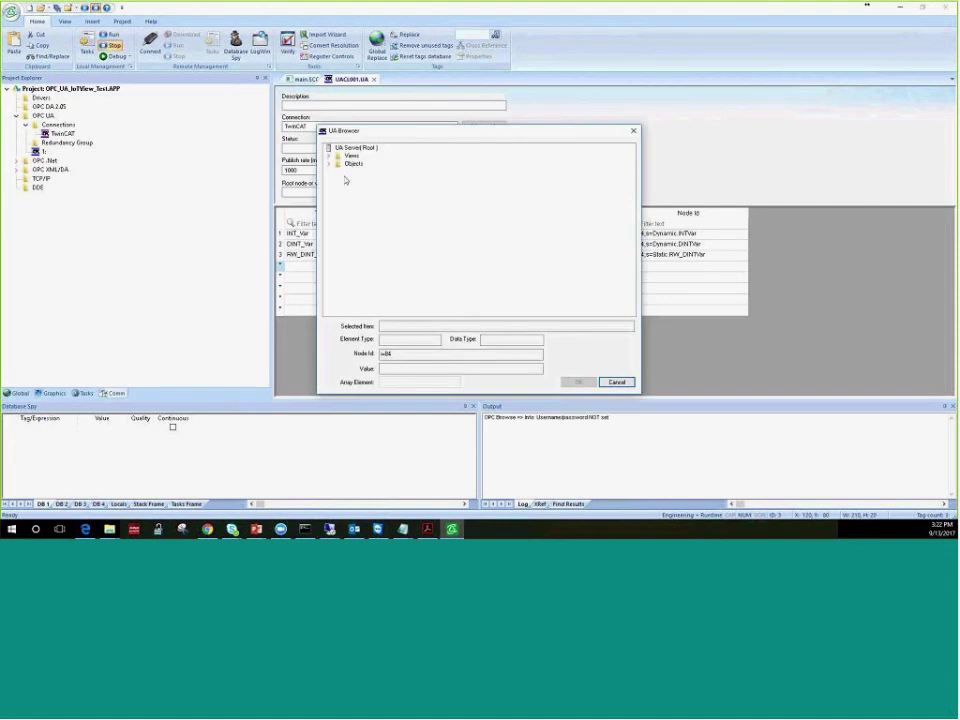
{"action": "double_click", "coordinate": [352, 163]}
{"action": "double_click", "coordinate": [358, 188]}
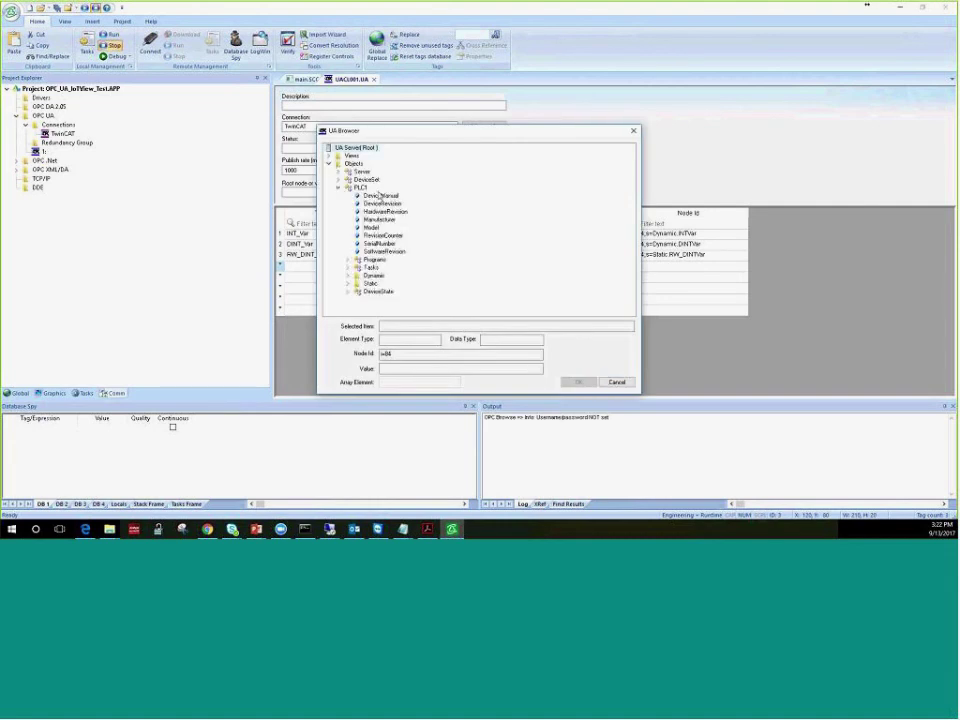
{"action": "left_click", "coordinate": [348, 283]}
{"action": "left_click", "coordinate": [348, 283]}
{"action": "left_click", "coordinate": [348, 275]}
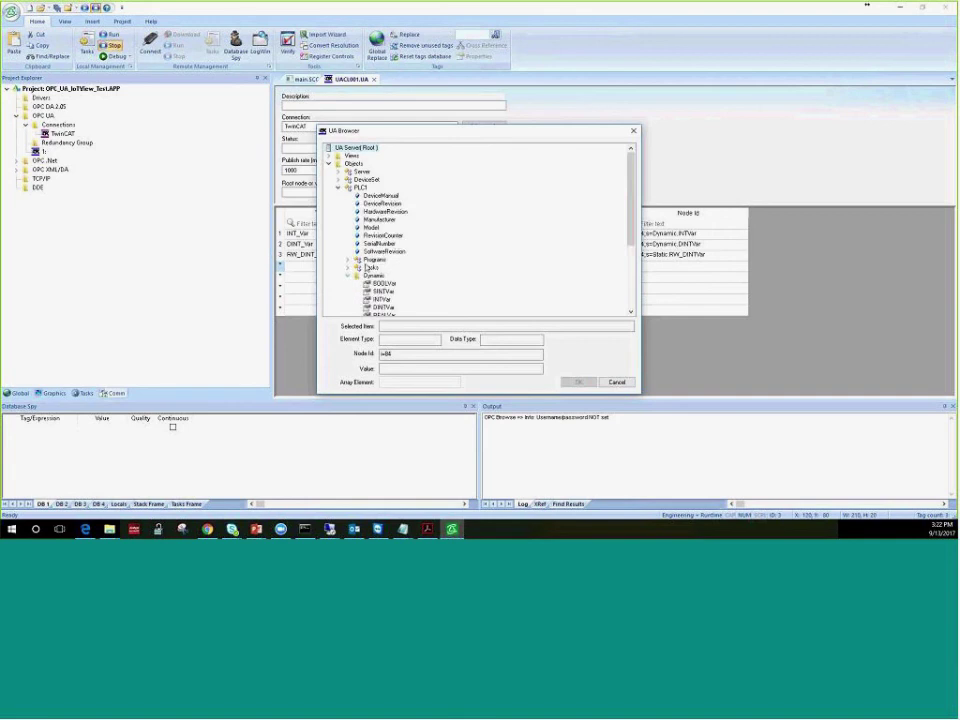
{"action": "left_click", "coordinate": [383, 291]}
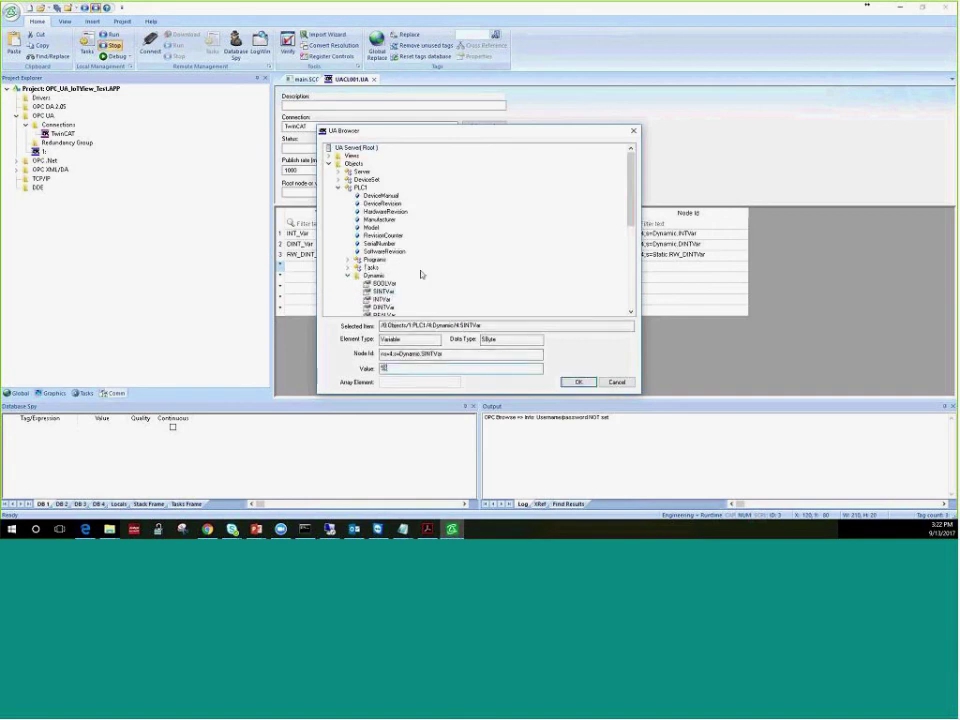
{"action": "left_click", "coordinate": [384, 298]}
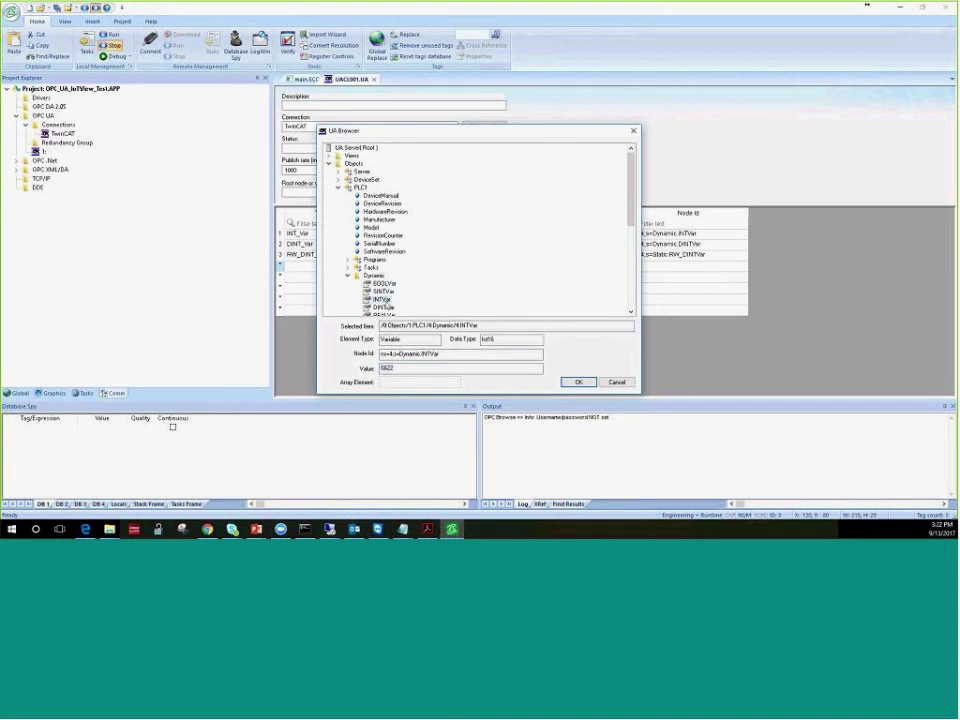
{"action": "left_click", "coordinate": [384, 306]}
{"action": "key", "text": "Escape"}
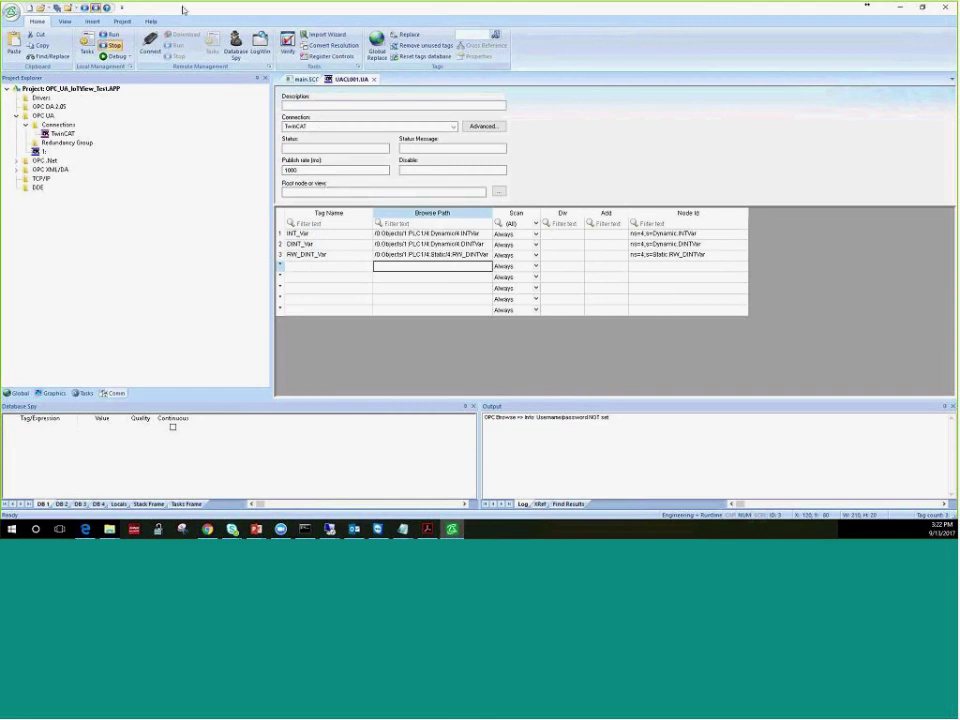
Step: Close the OPC UA worksheet and the main.SCC screen
{"action": "left_click", "coordinate": [374, 79]}
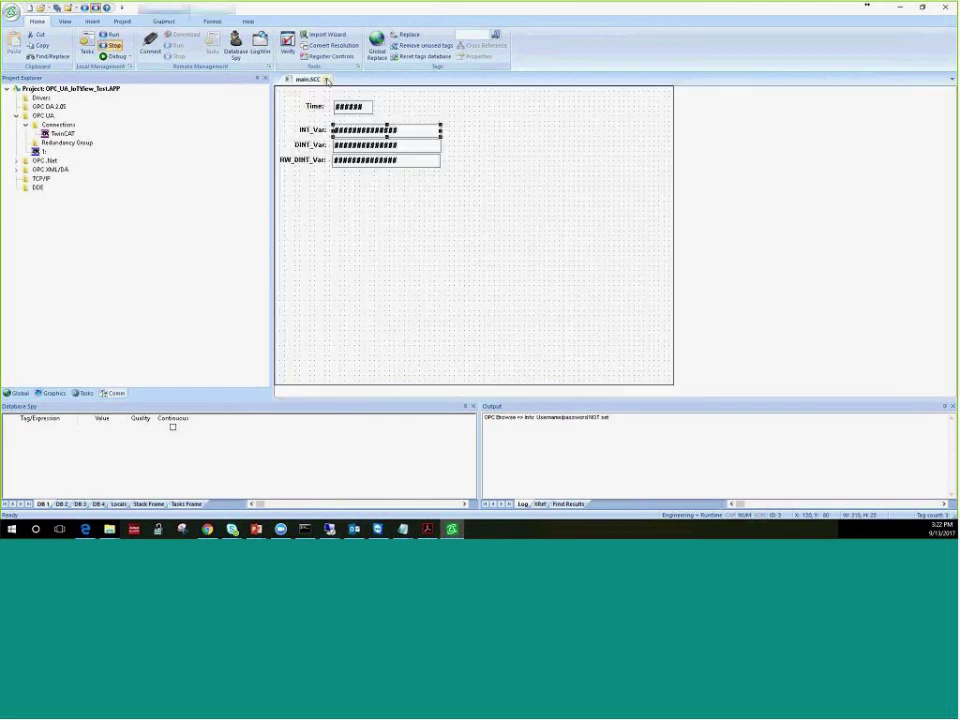
{"action": "left_click", "coordinate": [327, 79]}
{"action": "left_click", "coordinate": [484, 298]}
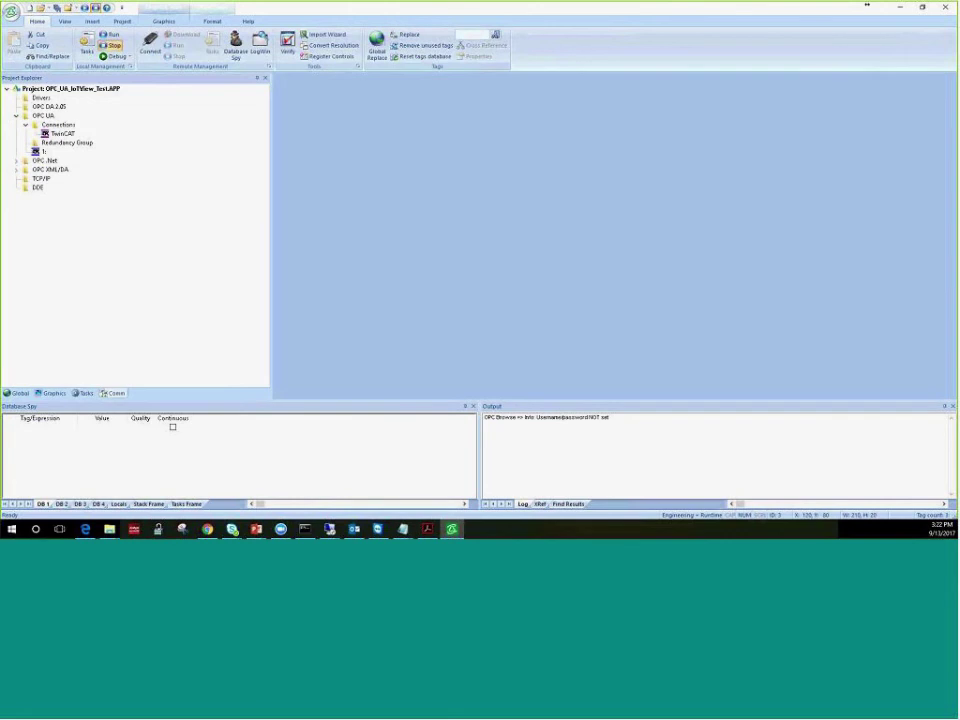
Step: Connect remote management to the target station at host 10.229.204.10 and check its runtime version and platform
{"action": "left_click", "coordinate": [150, 45]}
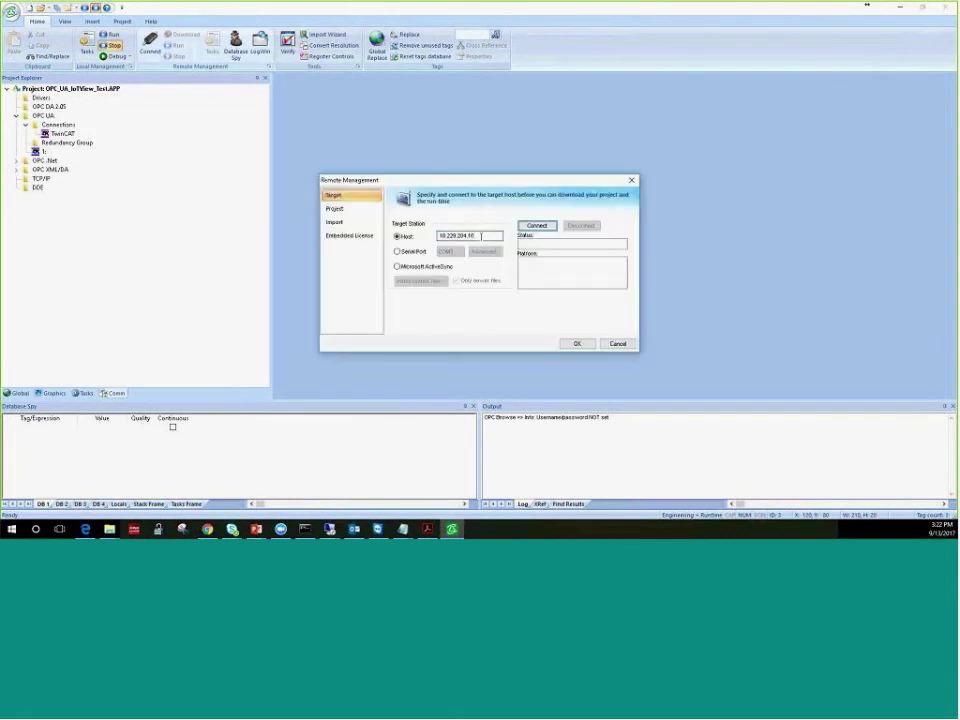
{"action": "left_click", "coordinate": [535, 226]}
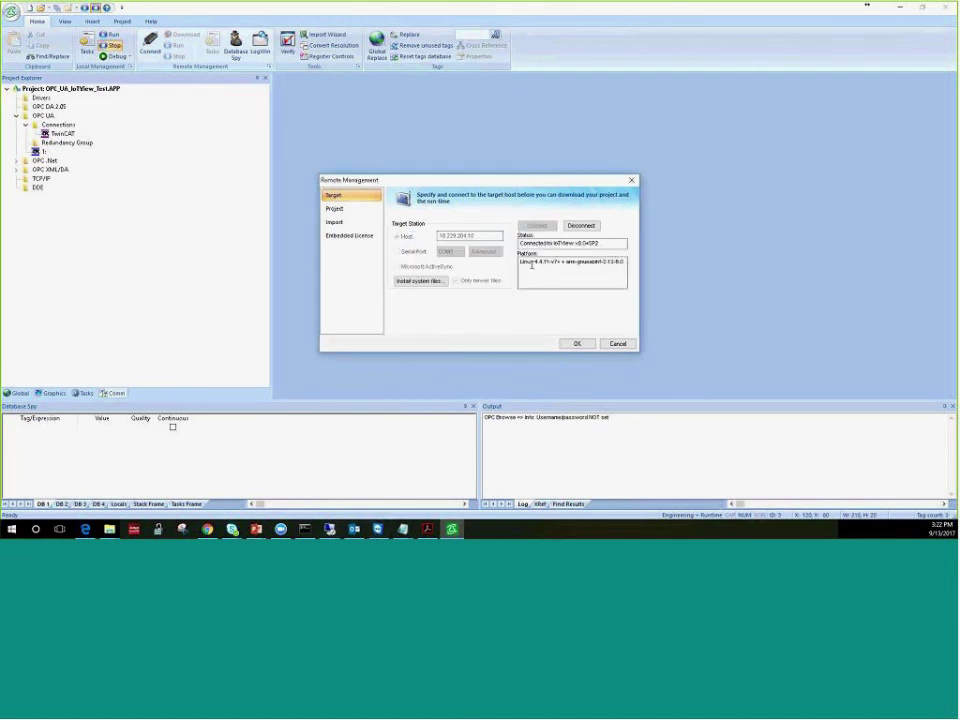
{"action": "left_click_drag", "start_coordinate": [598, 243], "coordinate": [553, 243]}
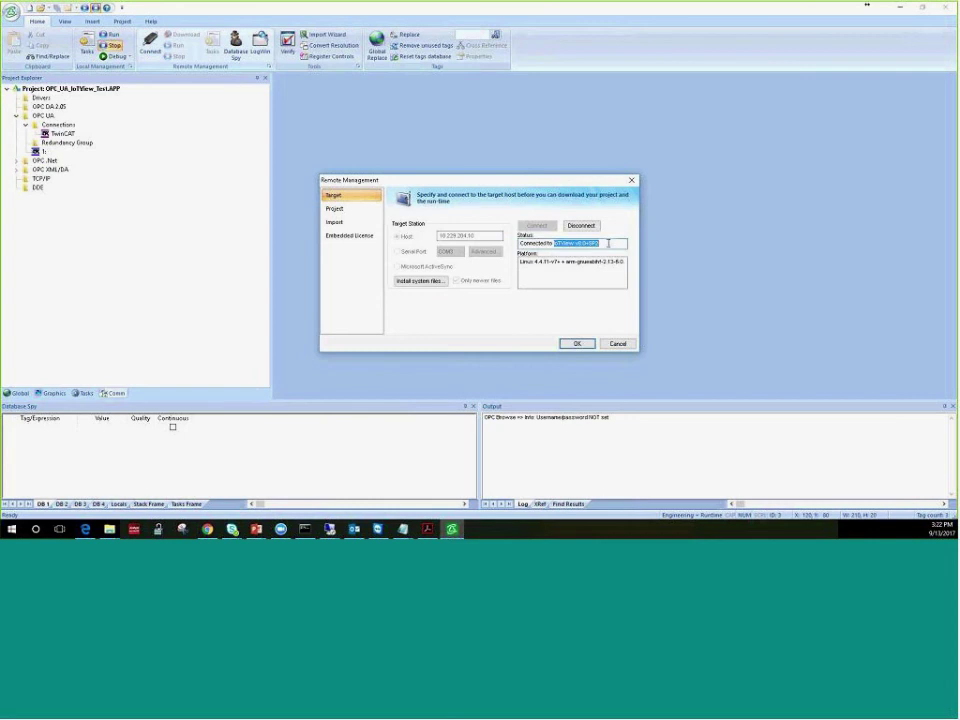
{"action": "double_click", "coordinate": [525, 262]}
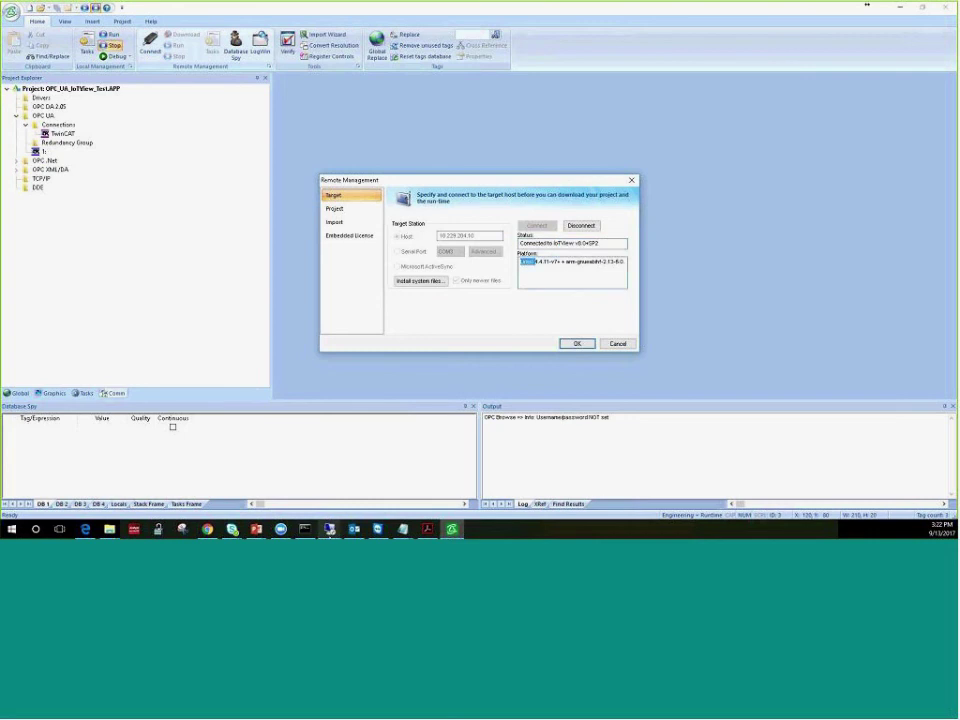
Step: Switch to the Raspberry Pi remote desktop, examine the remote agent terminal, and return to the Remote Management dialog
{"action": "left_click", "coordinate": [330, 528]}
{"action": "left_click", "coordinate": [315, 497]}
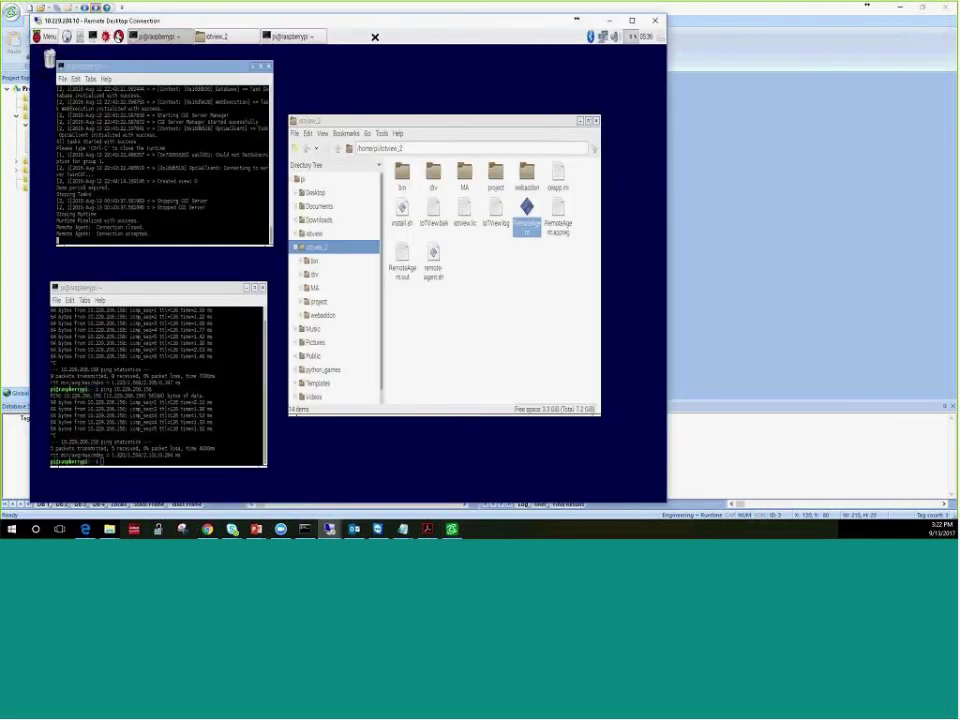
{"action": "left_click_drag", "start_coordinate": [320, 25], "coordinate": [380, 33]}
{"action": "left_click", "coordinate": [105, 44]}
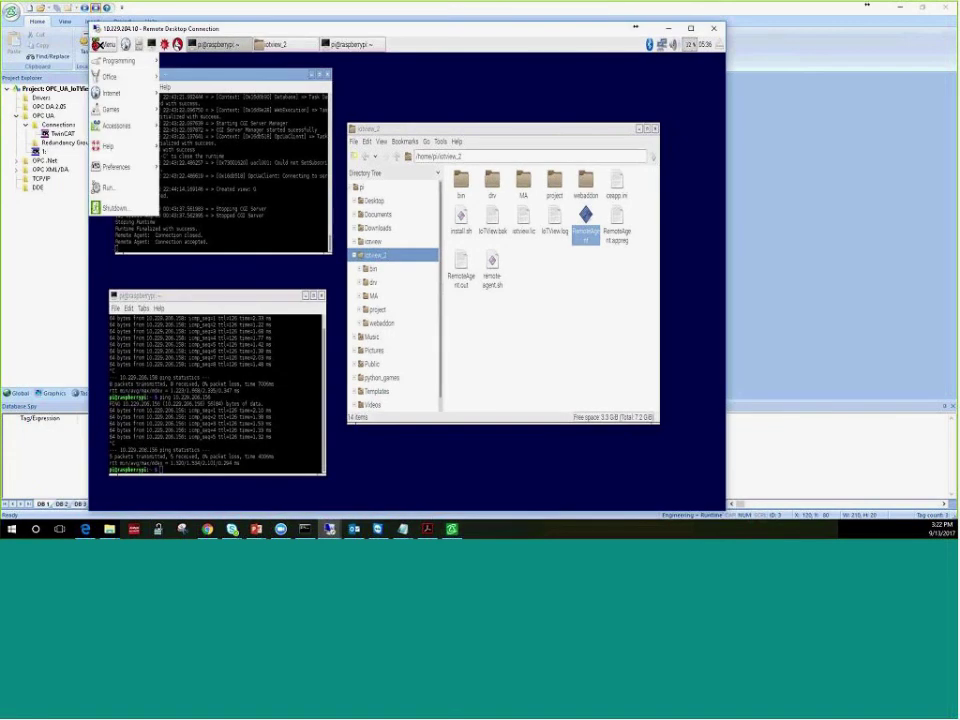
{"action": "left_click", "coordinate": [104, 45]}
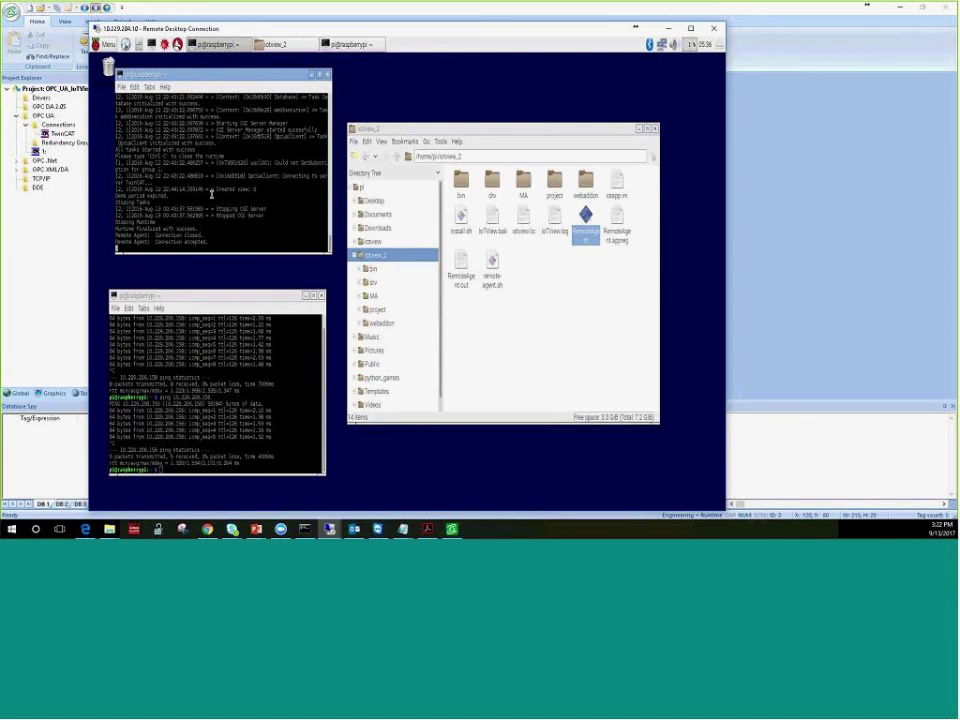
{"action": "left_click", "coordinate": [280, 14]}
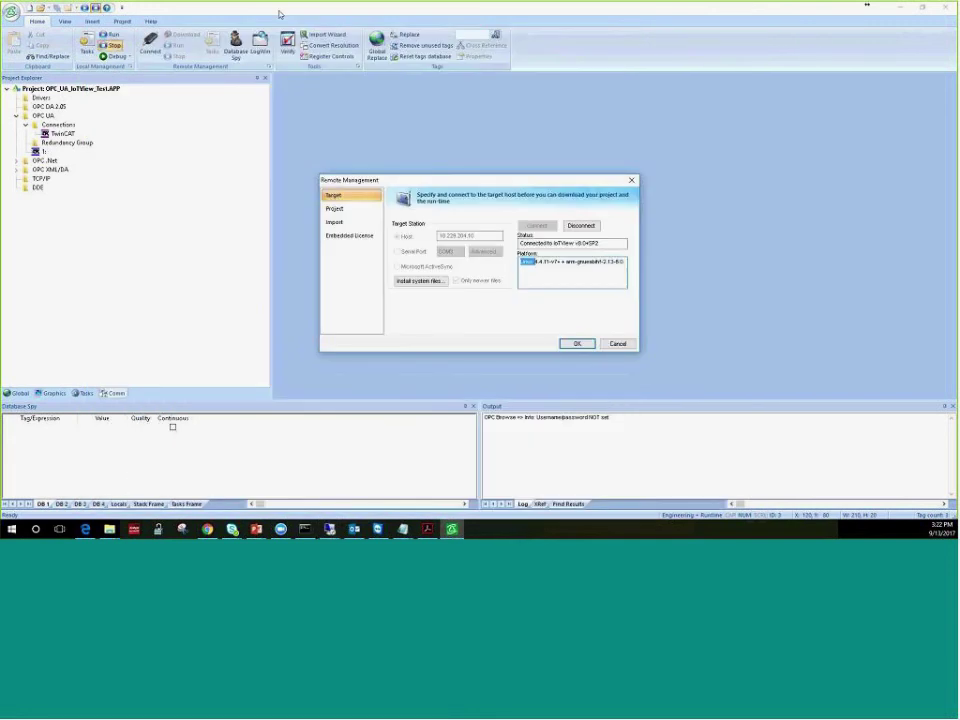
Step: Run the project on the target device and check its startup log in the Raspberry Pi terminal
{"action": "left_click", "coordinate": [348, 211]}
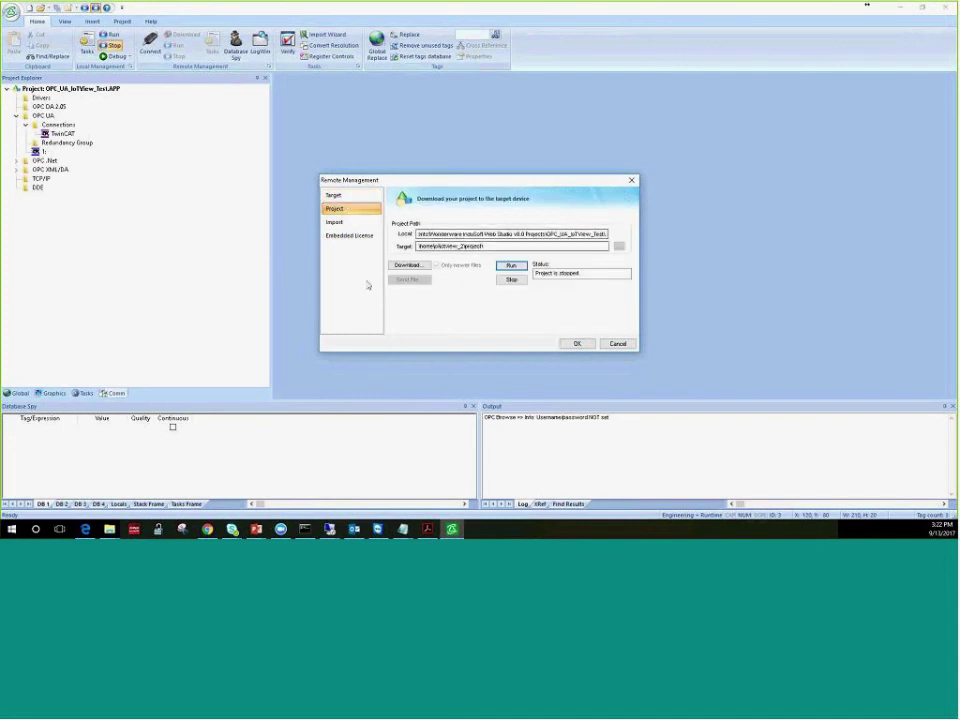
{"action": "left_click", "coordinate": [511, 265]}
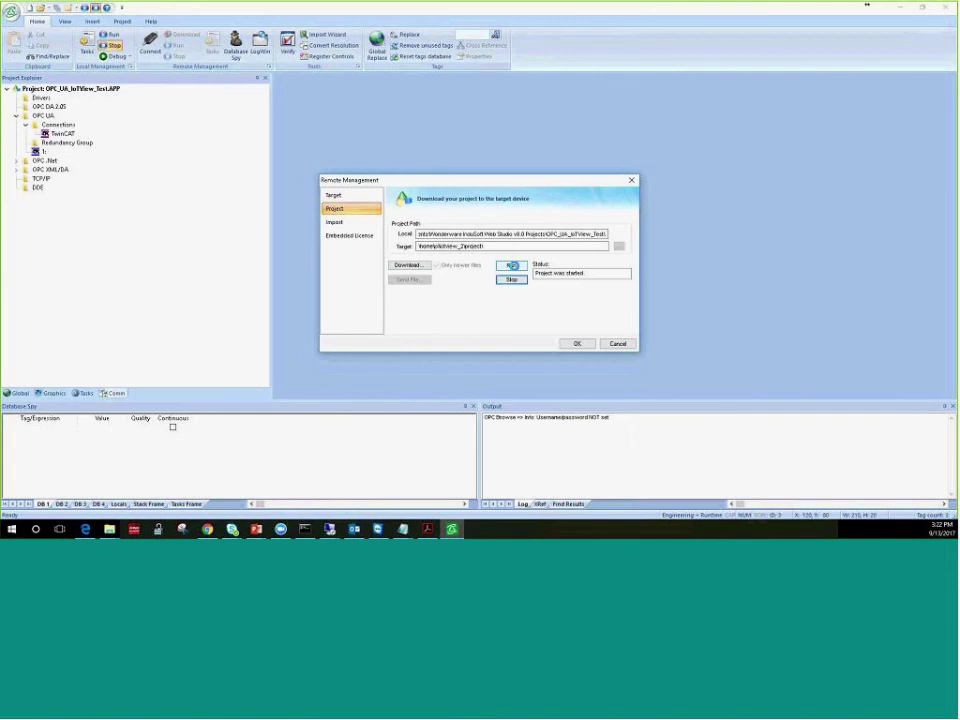
{"action": "left_click", "coordinate": [329, 529]}
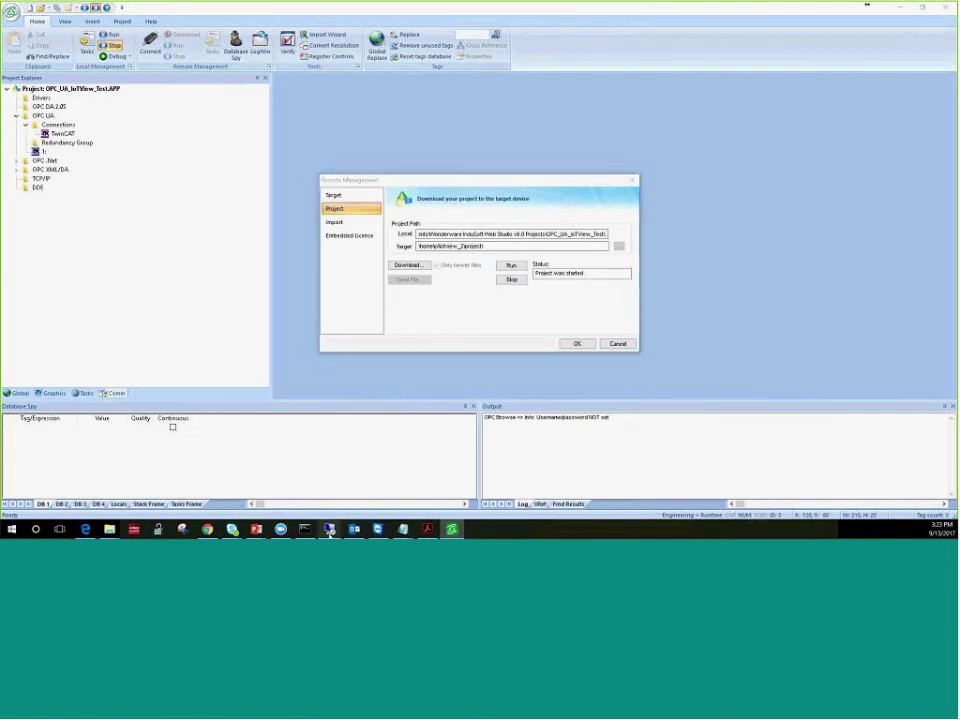
{"action": "left_click", "coordinate": [288, 493]}
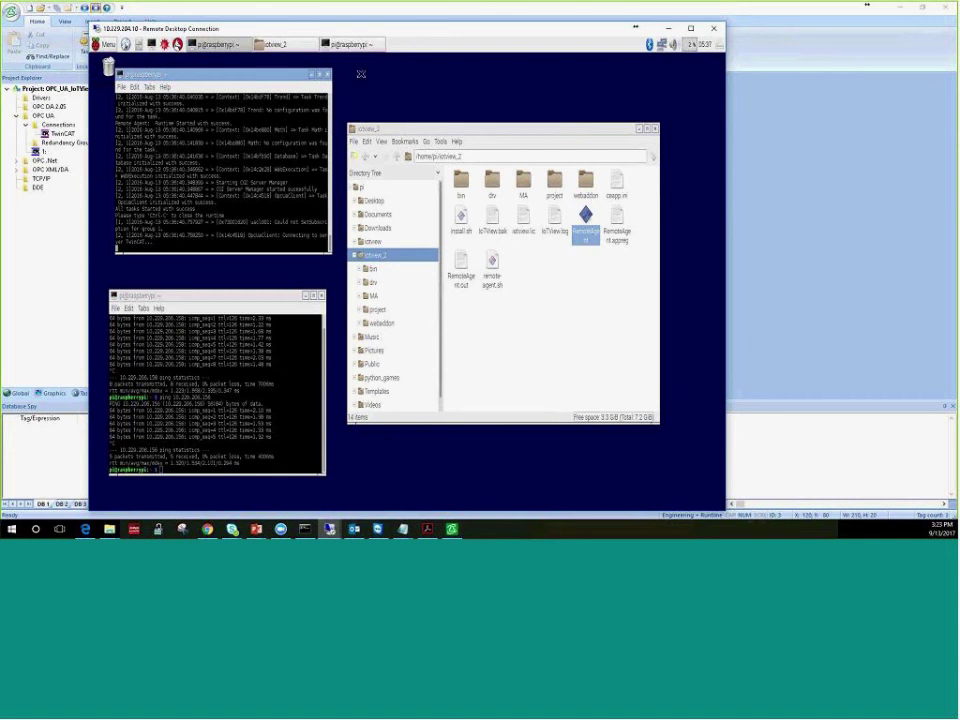
{"action": "left_click", "coordinate": [210, 531]}
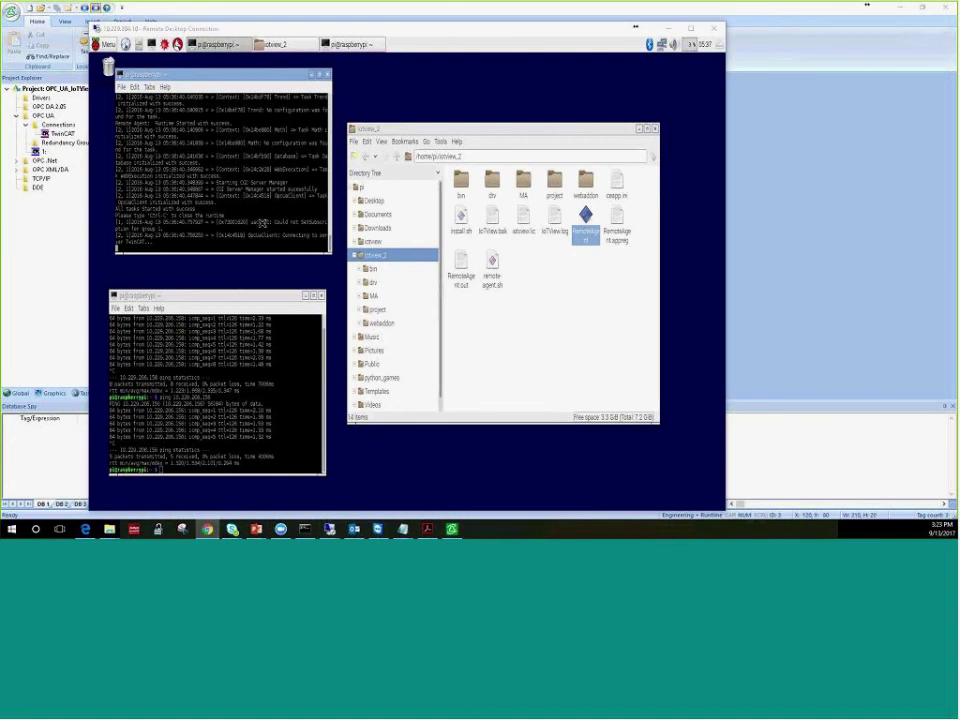
{"action": "left_click", "coordinate": [106, 45]}
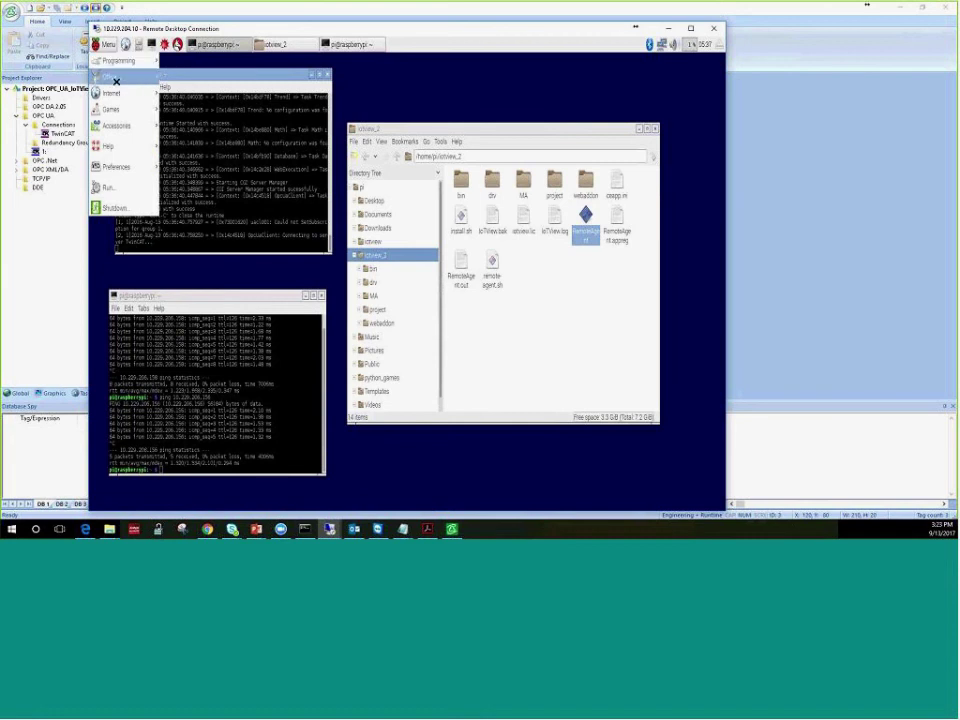
{"action": "mouse_move", "coordinate": [113, 93]}
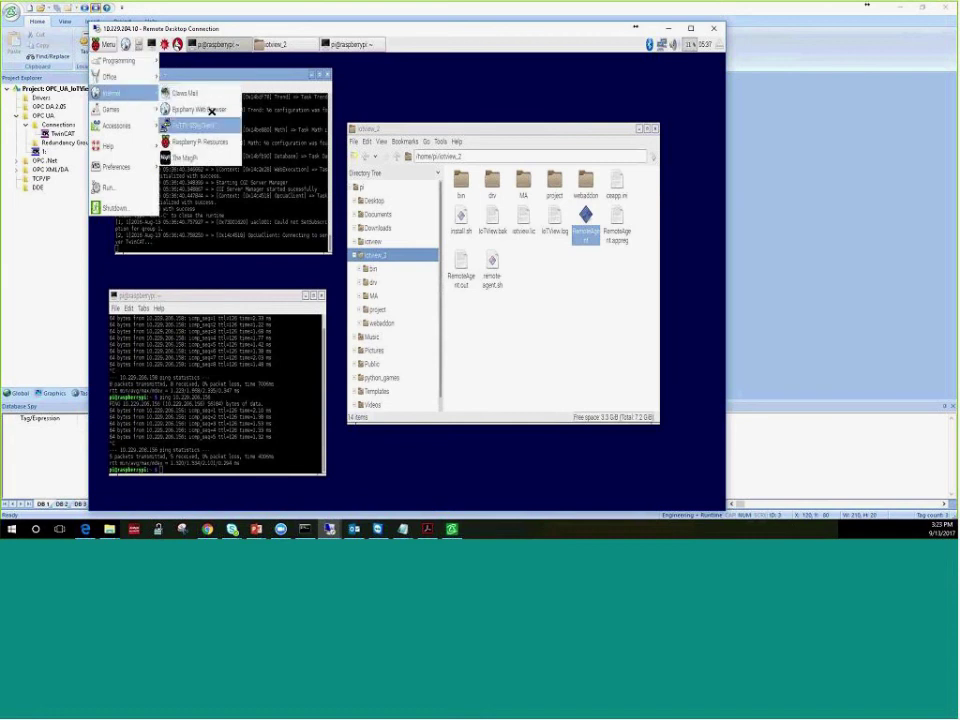
{"action": "left_click", "coordinate": [210, 111]}
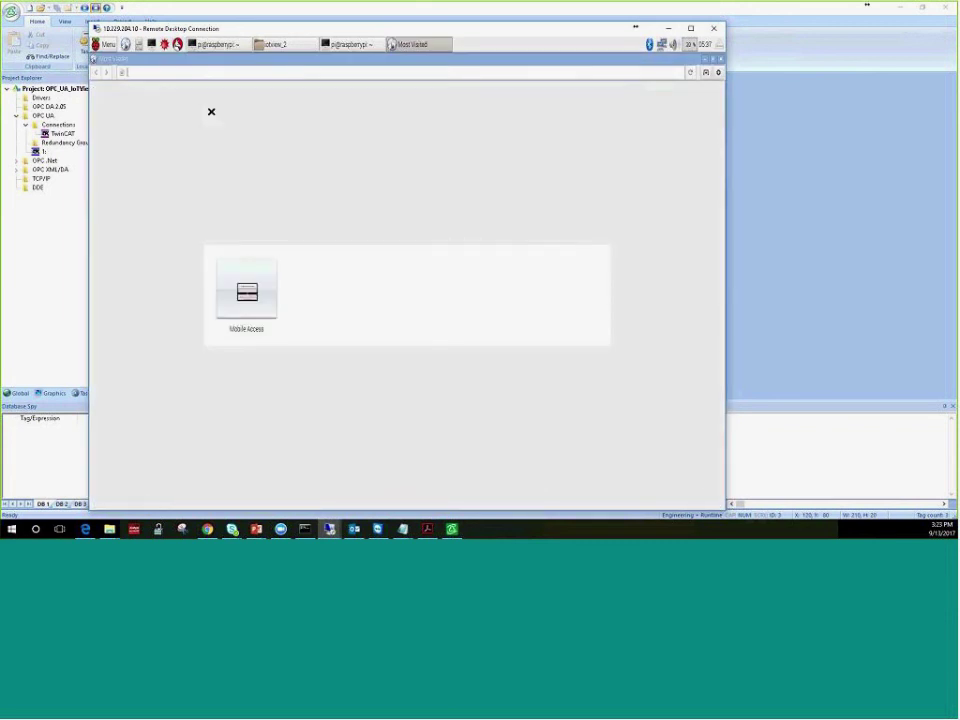
{"action": "type", "text": "127"}
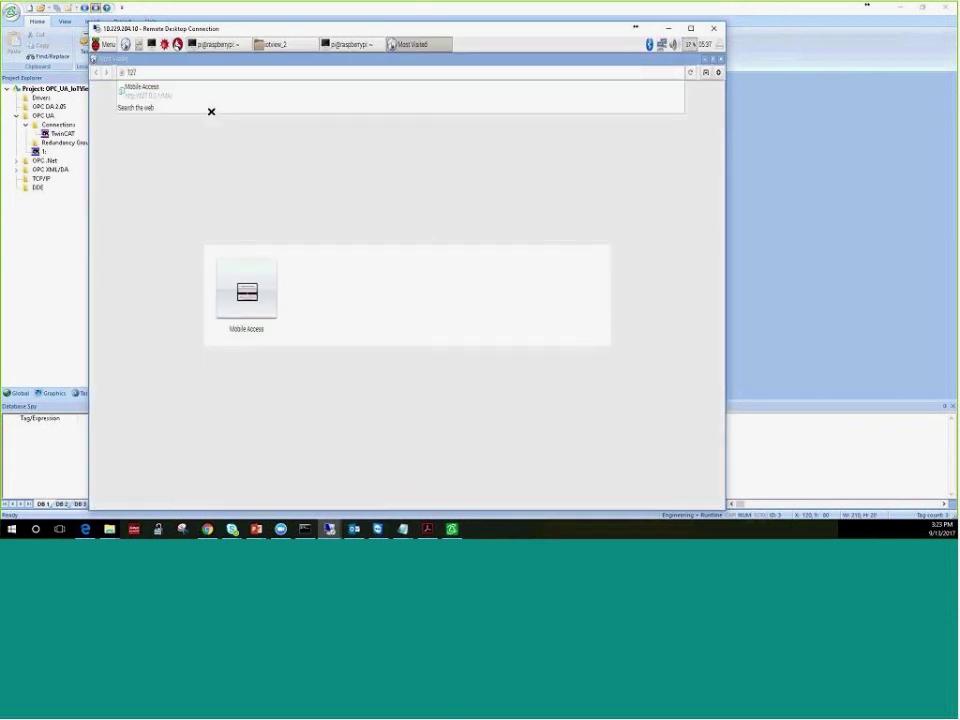
{"action": "key", "text": "Down"}
{"action": "key", "text": "Return"}
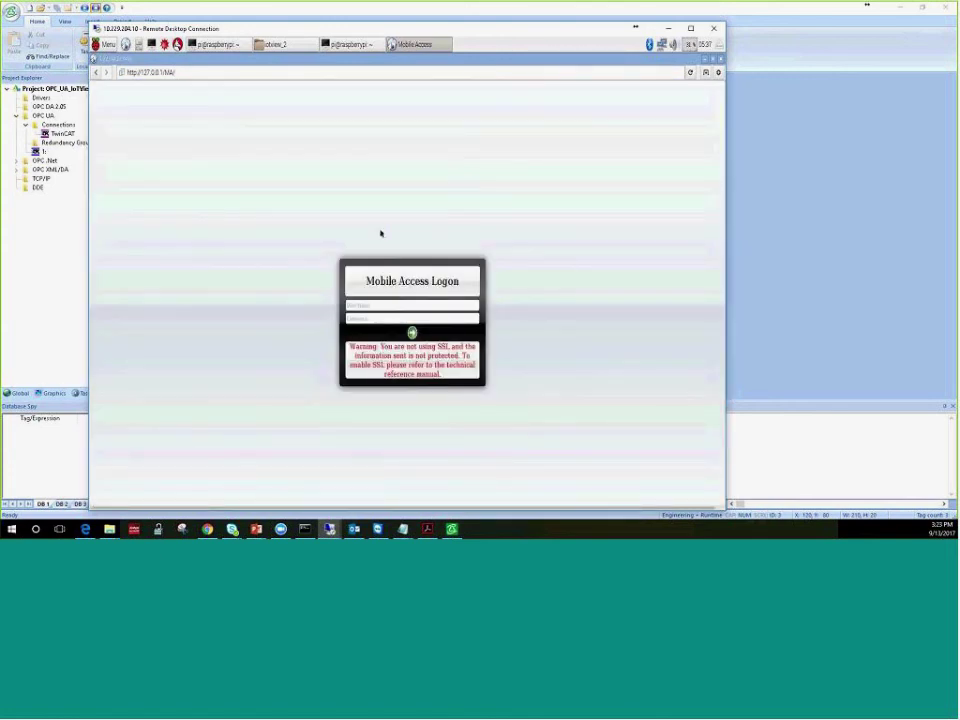
Step: Log on to Mobile Access as guest and open the project screen with the PLC variables
{"action": "left_click", "coordinate": [407, 304]}
{"action": "type", "text": "guest"}
{"action": "key", "text": "Return"}
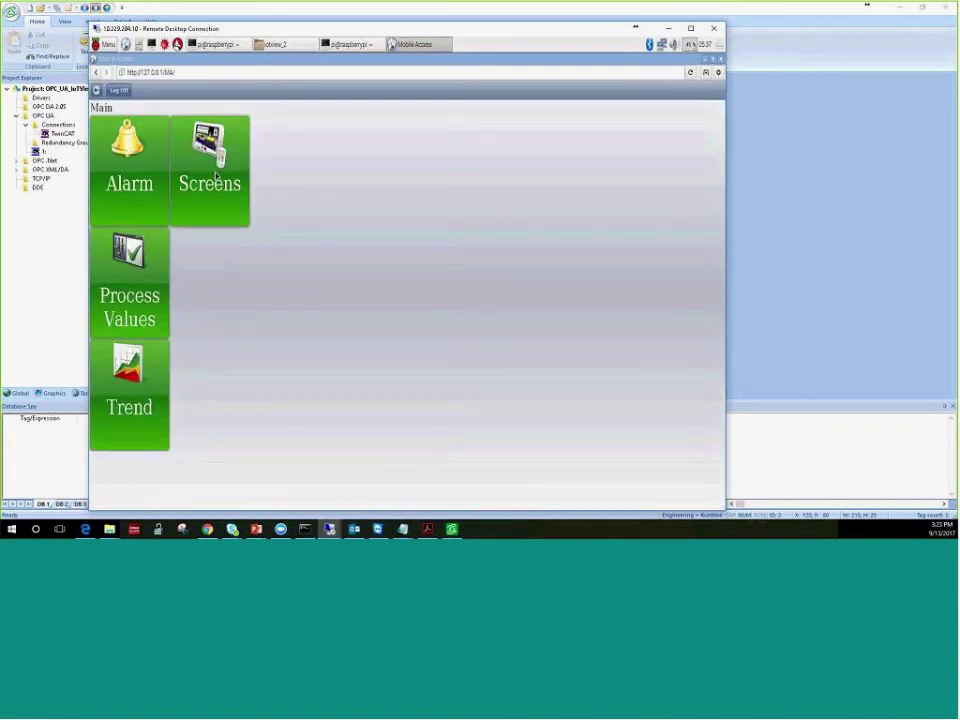
{"action": "left_click", "coordinate": [216, 176]}
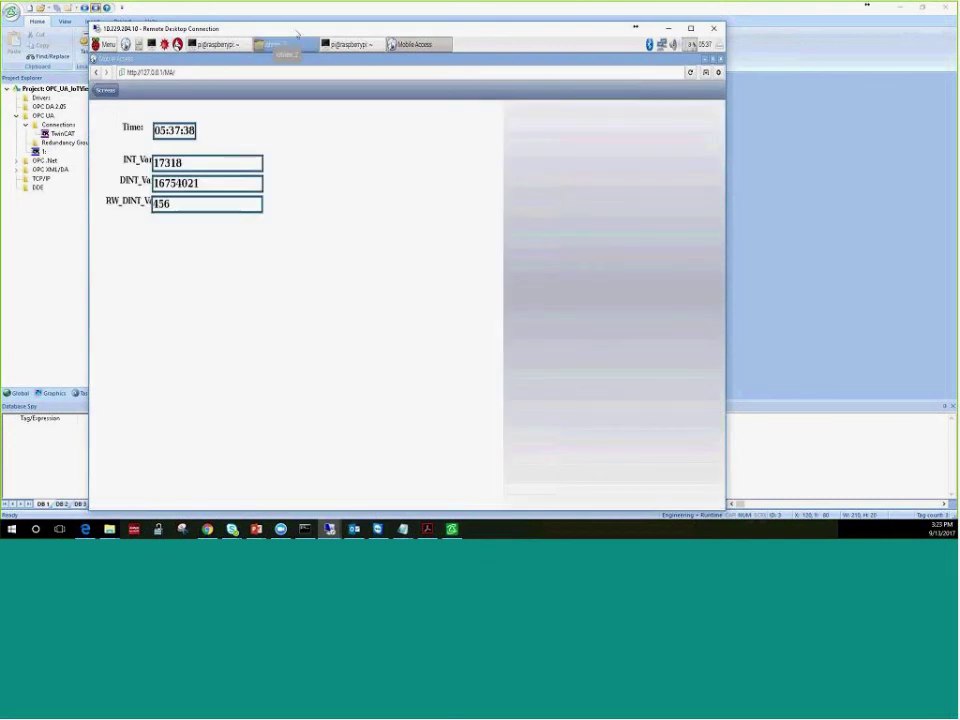
Step: Bring up the TwinCAT remote desktop and arrange it side by side with the Raspberry Pi window so both sets of values can be compared
{"action": "left_click_drag", "start_coordinate": [302, 30], "coordinate": [594, 28]}
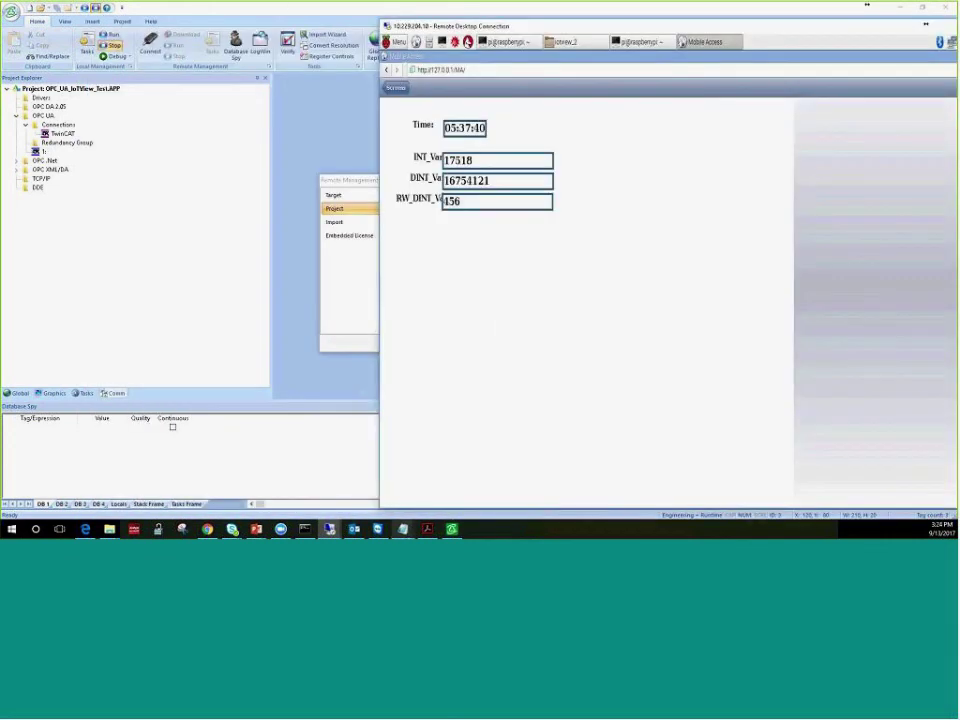
{"action": "mouse_move", "coordinate": [330, 530]}
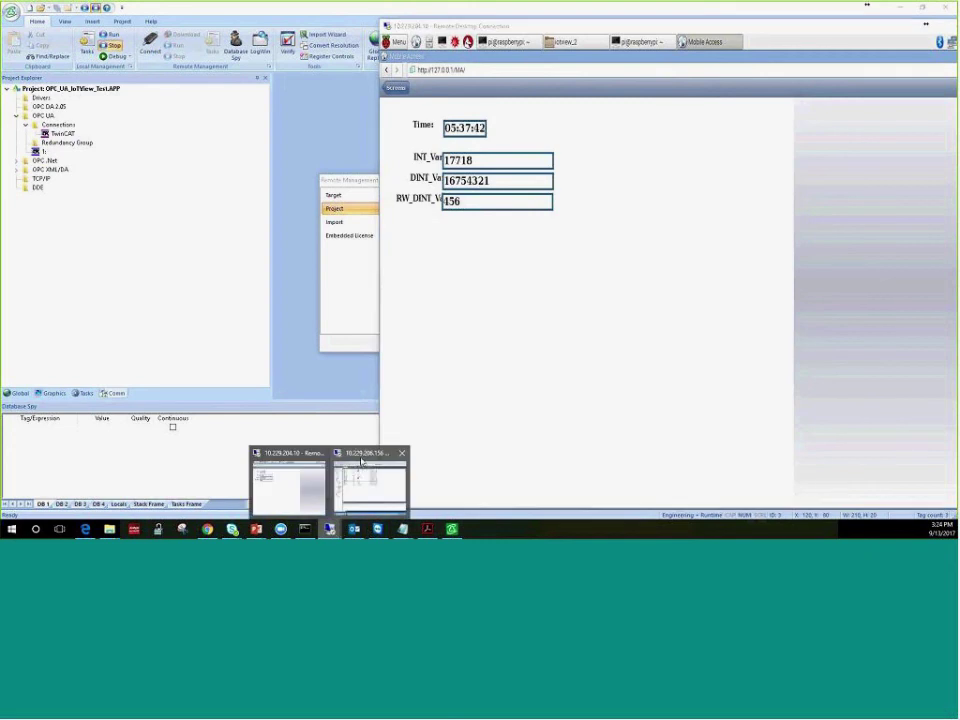
{"action": "left_click", "coordinate": [369, 489]}
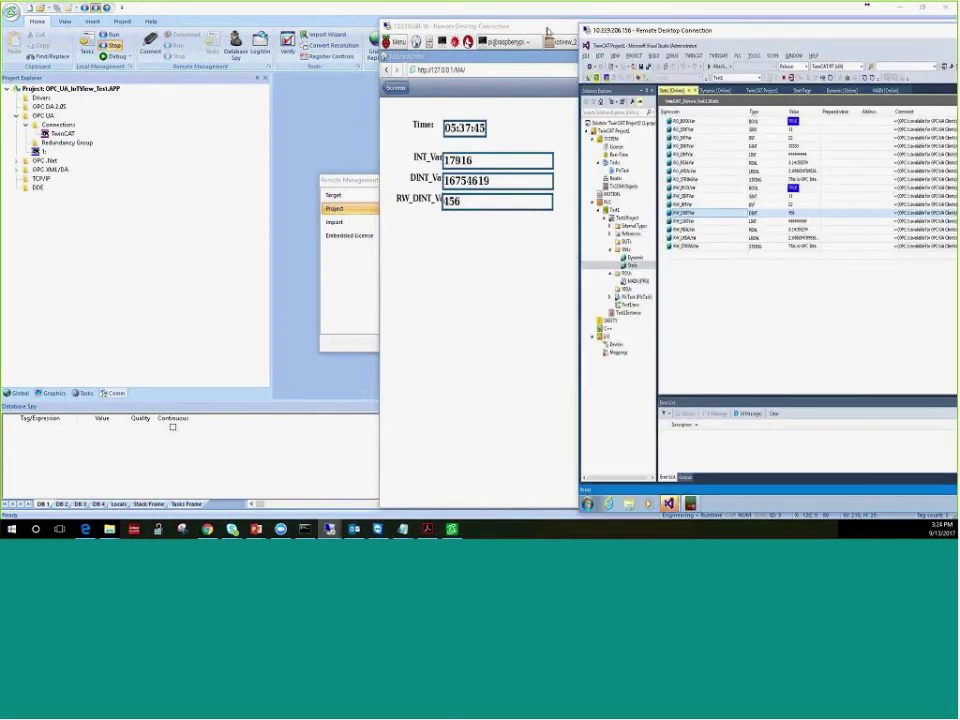
{"action": "left_click_drag", "start_coordinate": [464, 27], "coordinate": [231, 27]}
{"action": "left_click_drag", "start_coordinate": [306, 34], "coordinate": [646, 122]}
{"action": "left_click_drag", "start_coordinate": [668, 31], "coordinate": [152, 27]}
{"action": "left_click", "coordinate": [747, 234]}
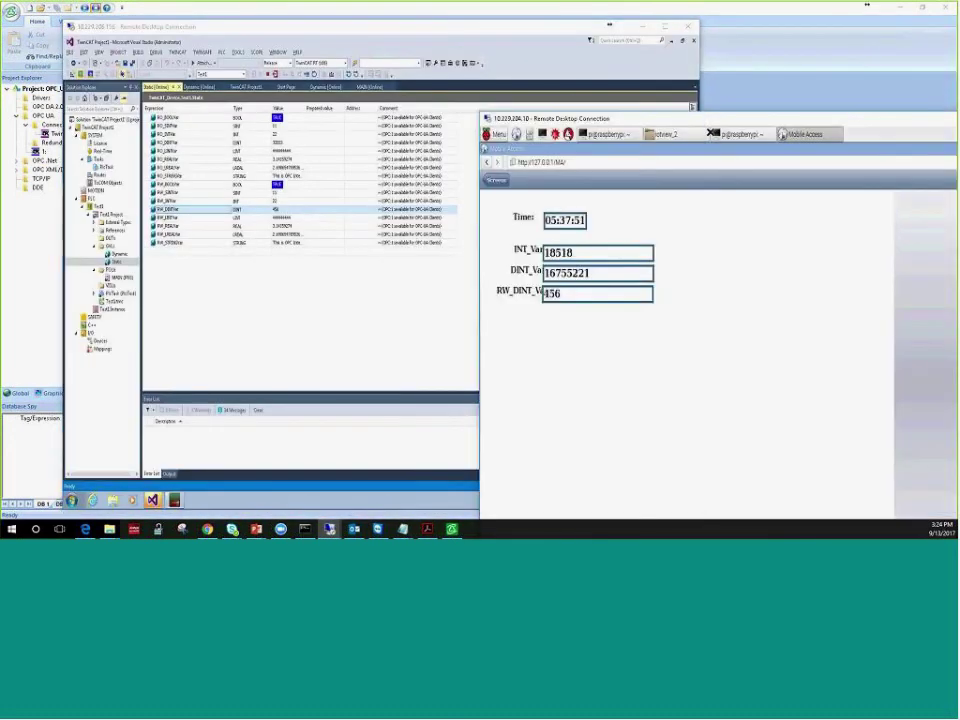
{"action": "left_click_drag", "start_coordinate": [649, 120], "coordinate": [669, 62]}
Step: Set RW_DINT_Var to 789 on the Mobile Access screen
{"action": "left_click", "coordinate": [575, 236]}
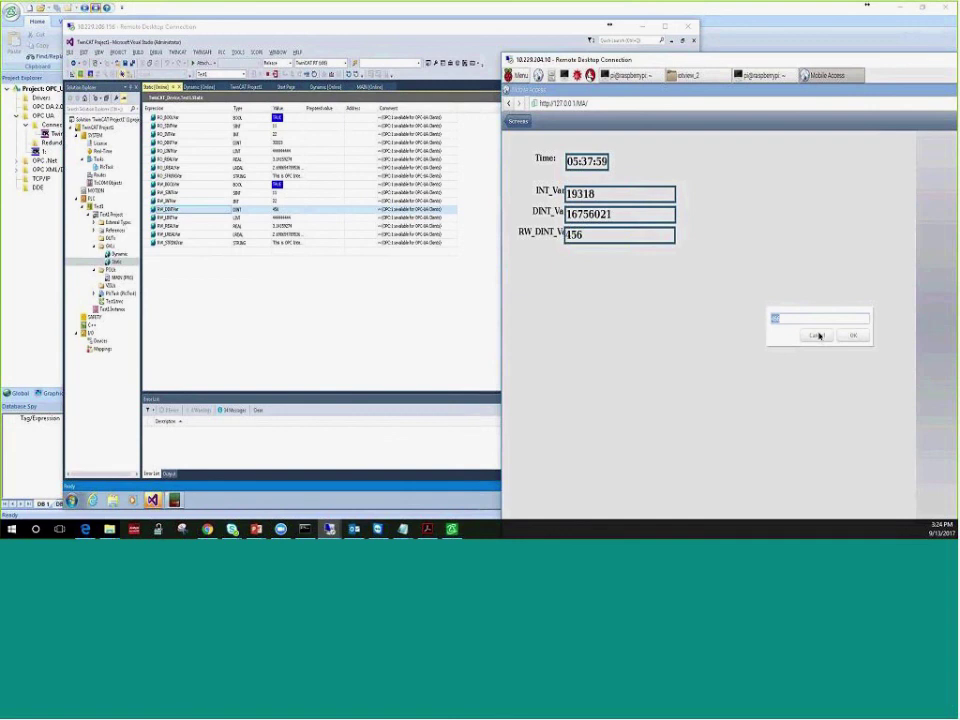
{"action": "type", "text": "789"}
{"action": "left_click", "coordinate": [817, 335]}
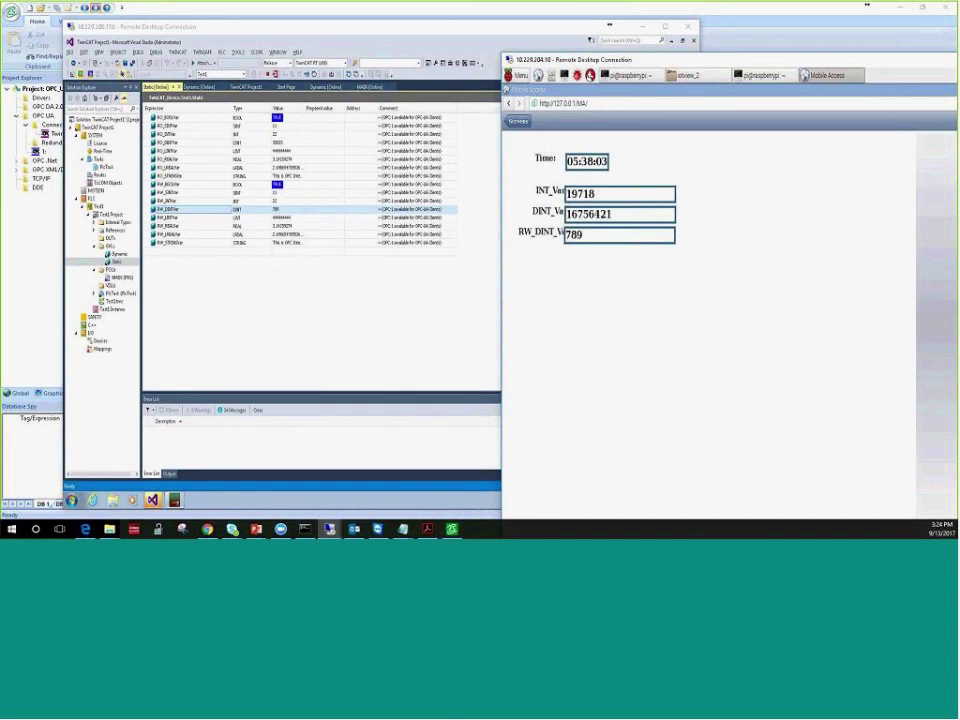
Step: Prepare the value 987 for RW_DINTVar in the TwinCAT static variable list and write it to the PLC
{"action": "left_click", "coordinate": [283, 217]}
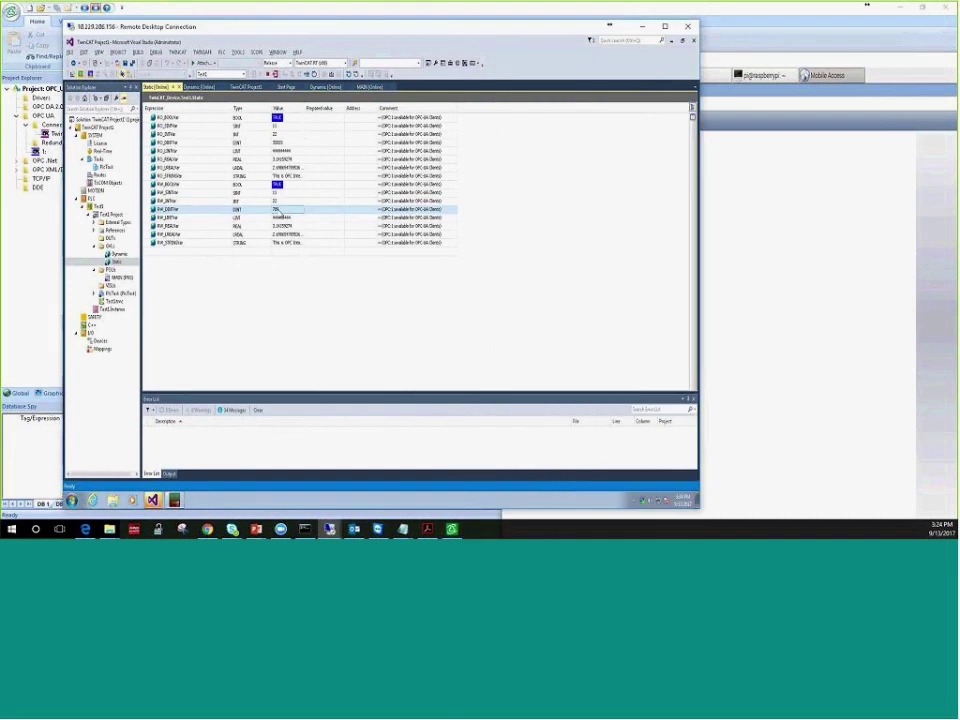
{"action": "left_click", "coordinate": [322, 209]}
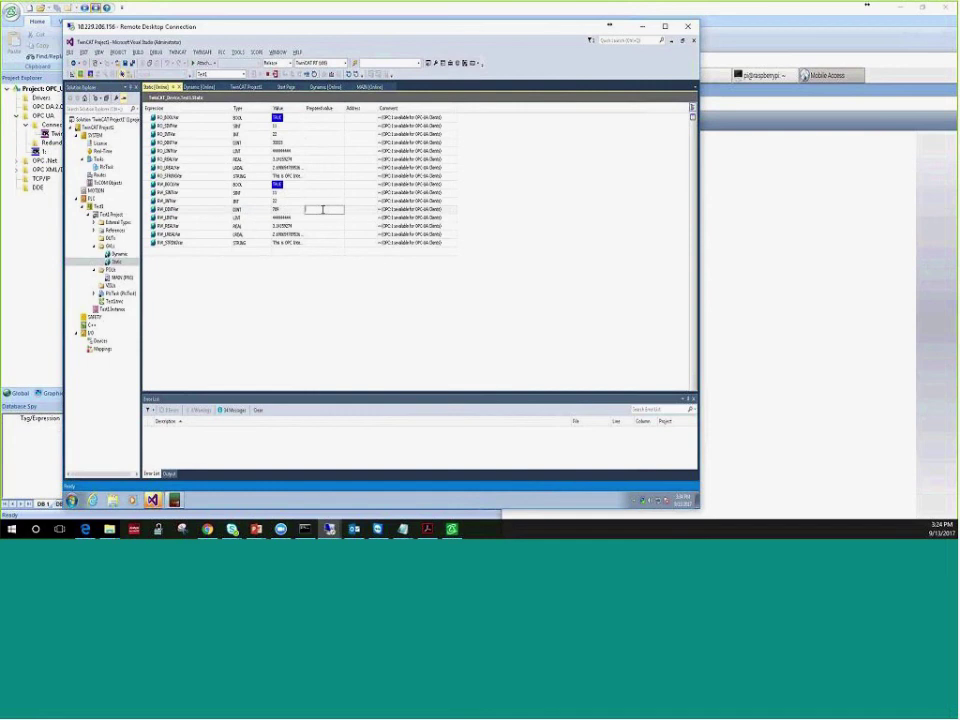
{"action": "type", "text": "0"}
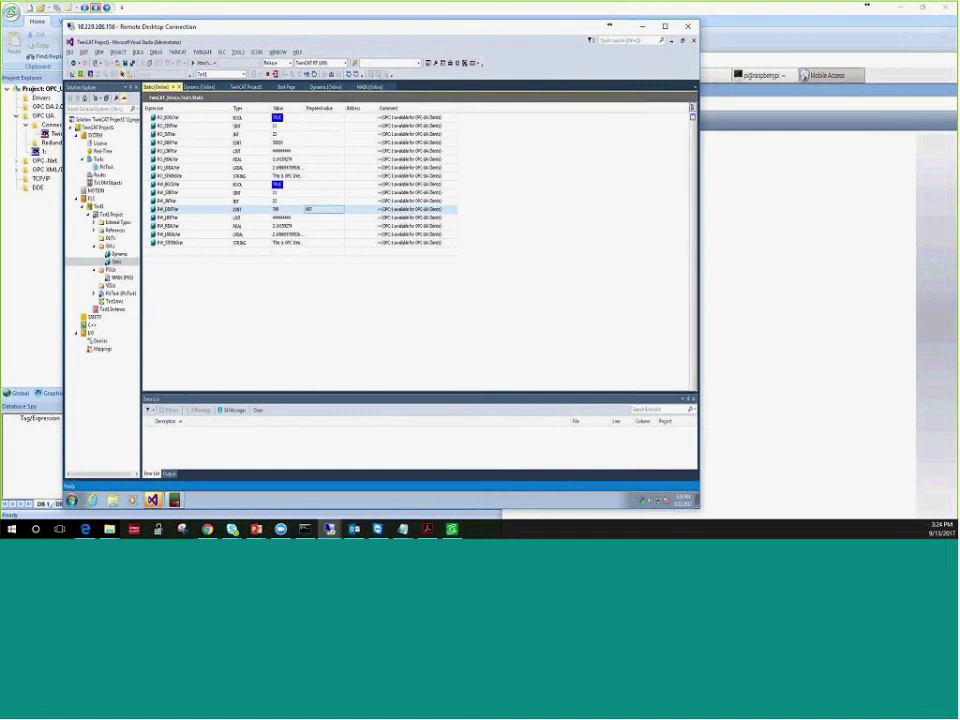
{"action": "left_click", "coordinate": [221, 51]}
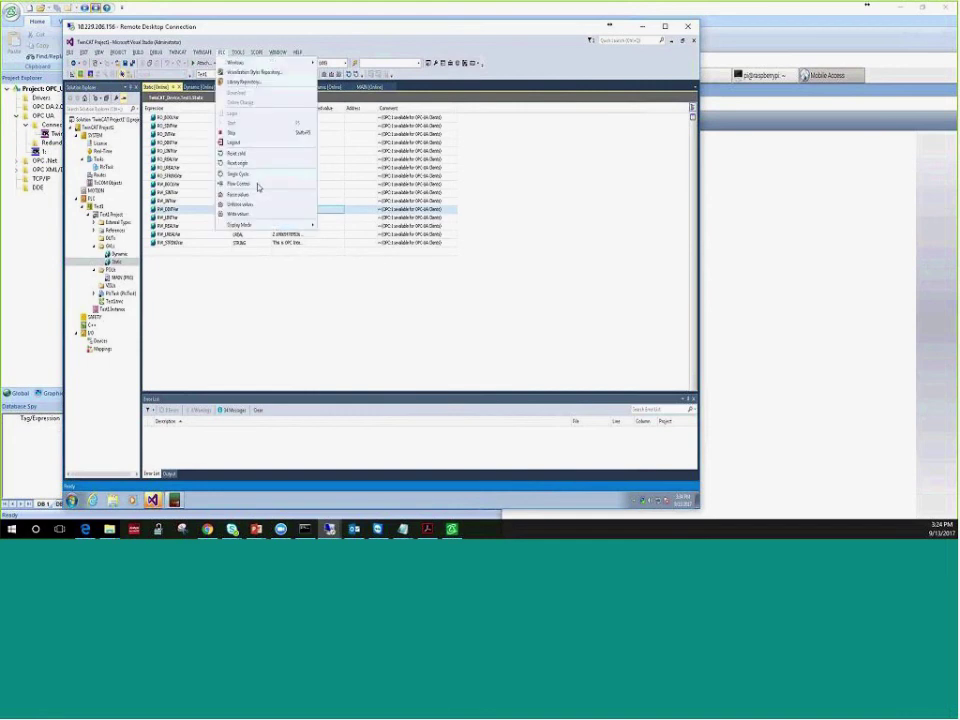
{"action": "left_click", "coordinate": [253, 214]}
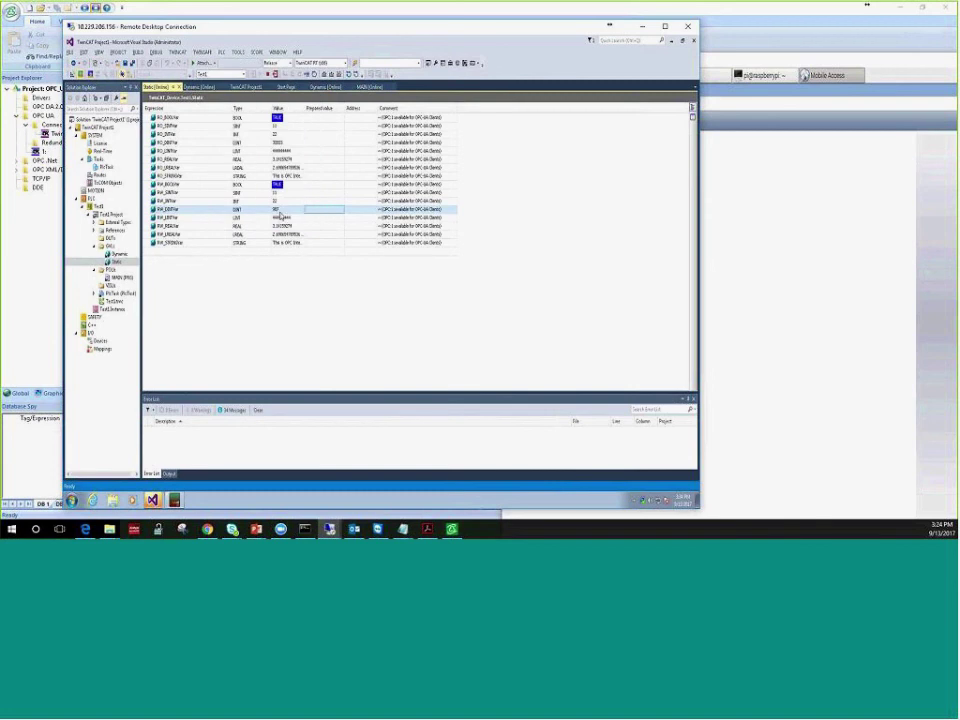
Step: Bring the Raspberry Pi remote desktop forward and check the RW_DINT_Var value on the Mobile Access screen
{"action": "left_click", "coordinate": [758, 165]}
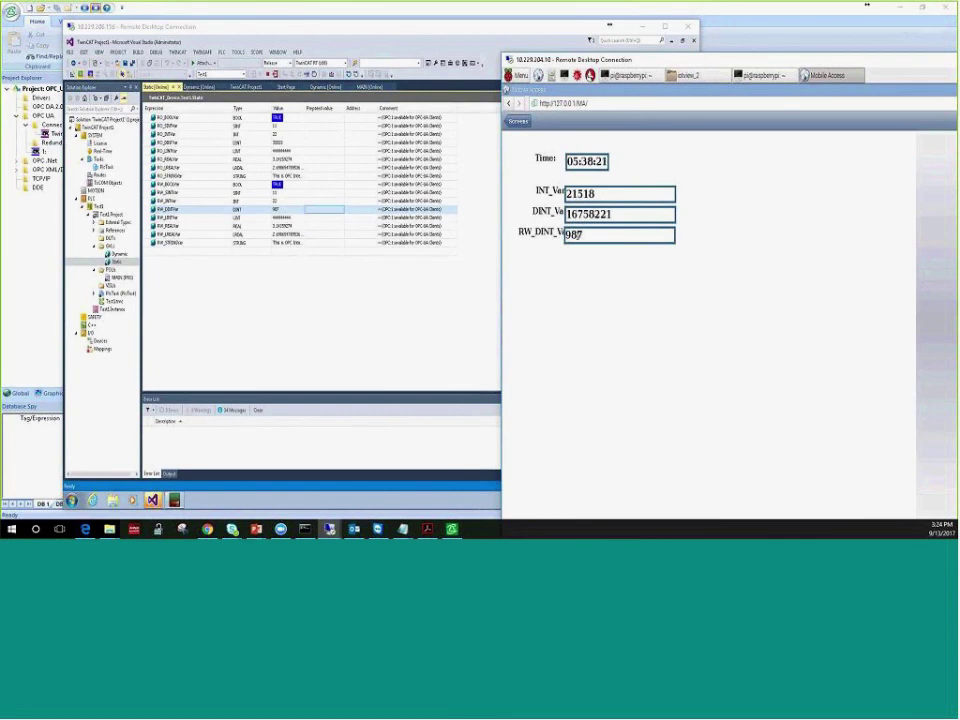
{"action": "left_click_drag", "start_coordinate": [538, 57], "coordinate": [459, 29]}
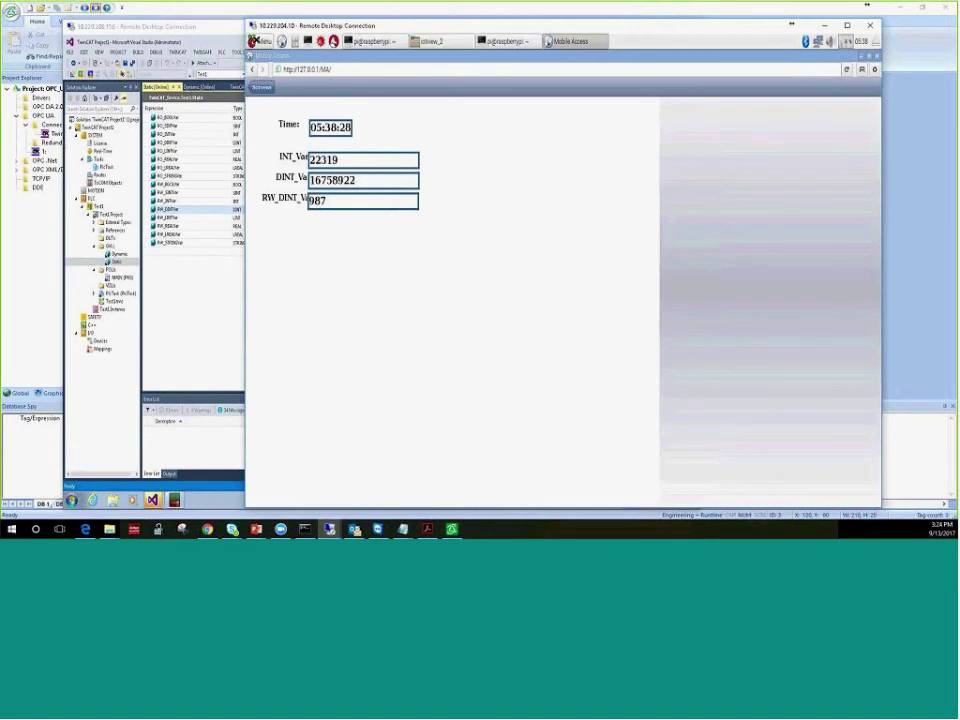
{"action": "left_click", "coordinate": [260, 41]}
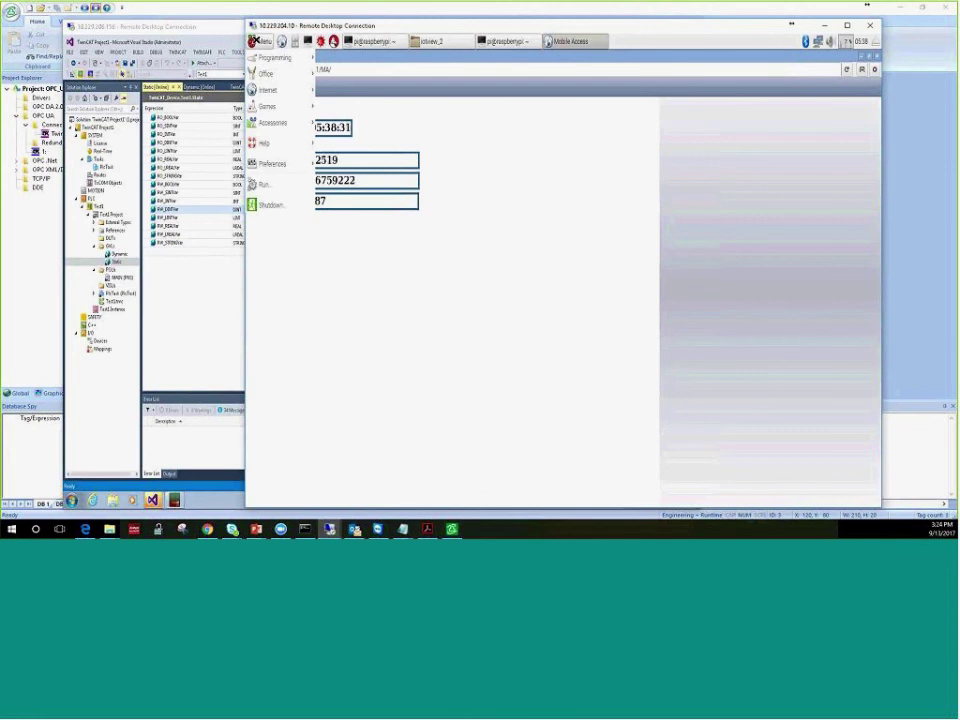
{"action": "left_click", "coordinate": [258, 41]}
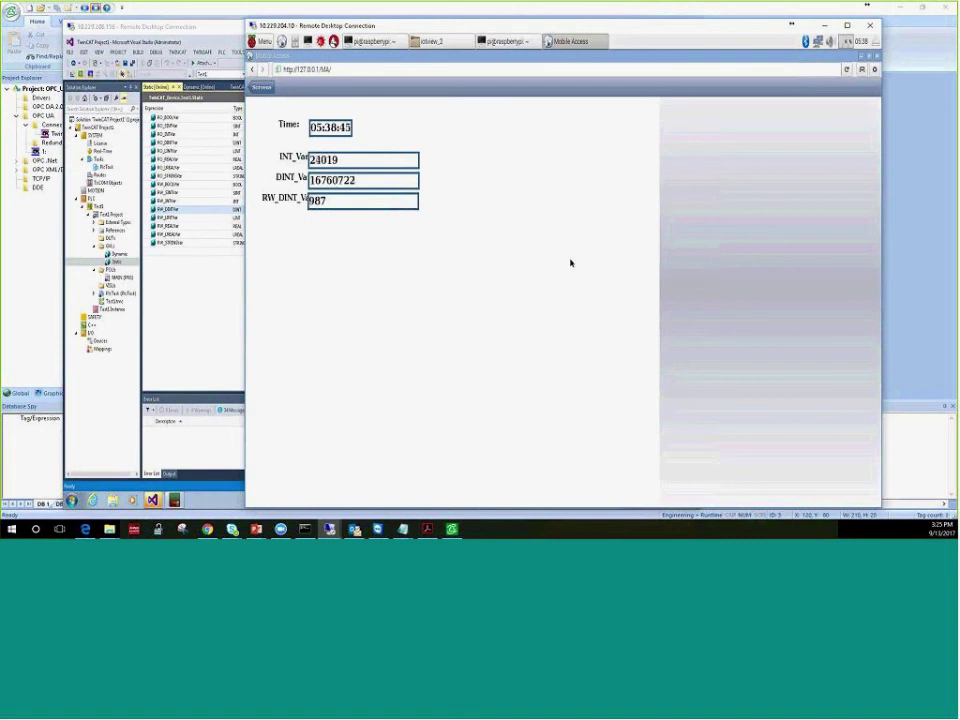
Step: Minimize both remote desktops, cancel Remote Management, and minimize the development environment to return to the presentation slide
{"action": "left_click", "coordinate": [824, 25]}
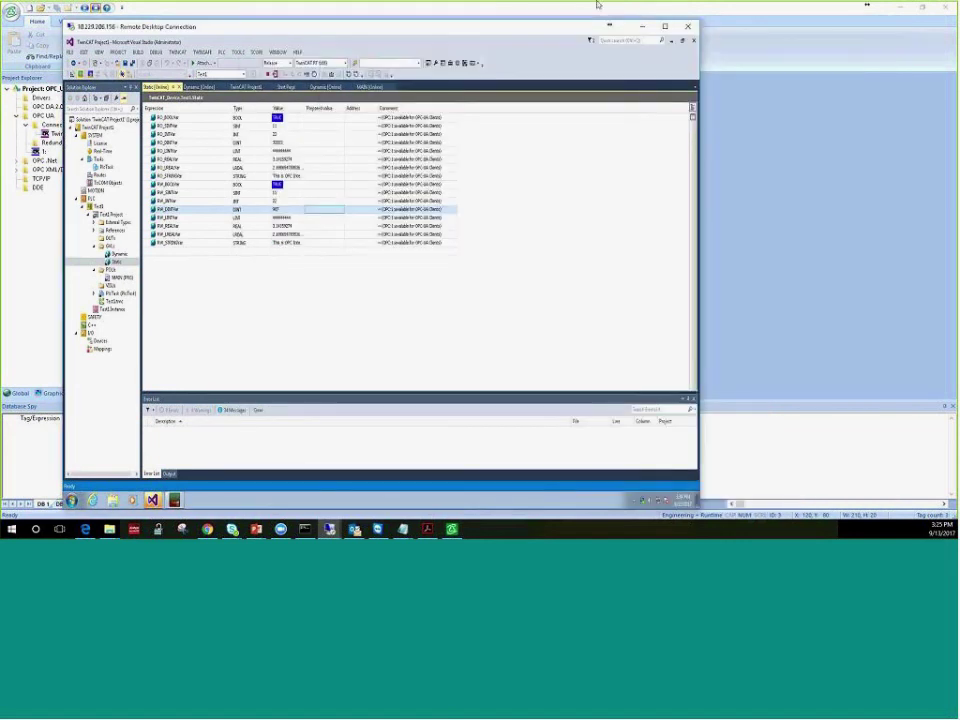
{"action": "left_click", "coordinate": [641, 26]}
{"action": "left_click", "coordinate": [617, 343]}
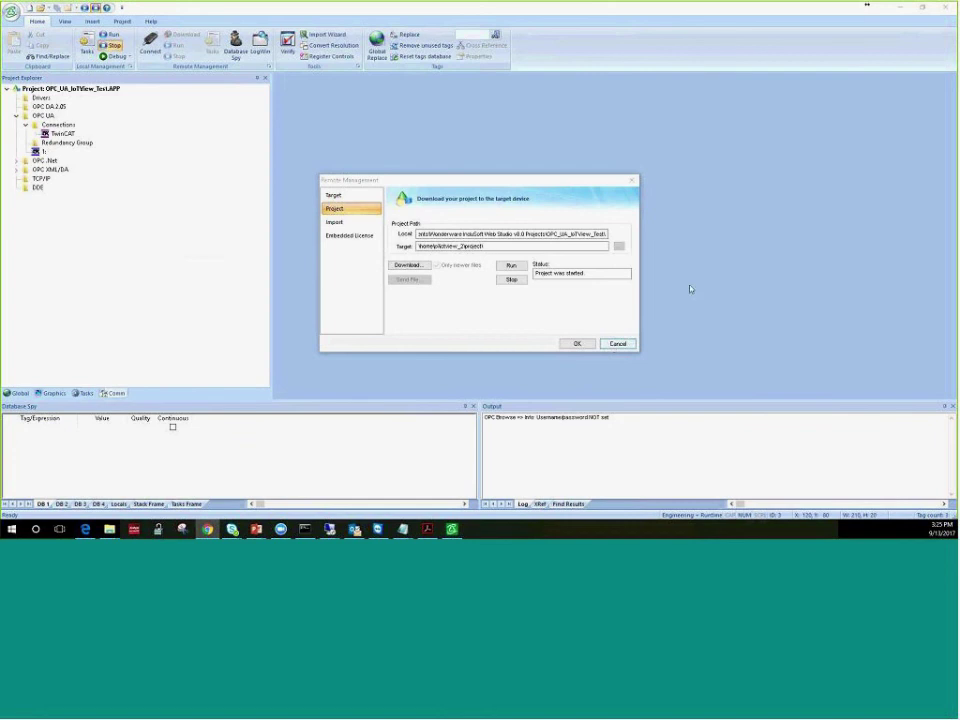
{"action": "left_click", "coordinate": [902, 8]}
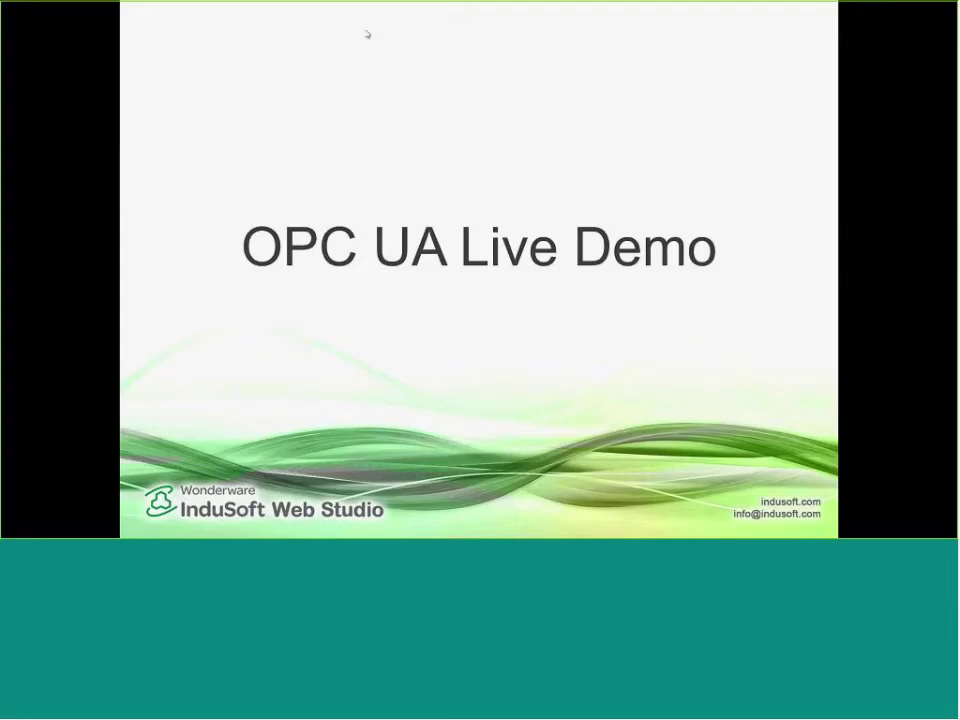
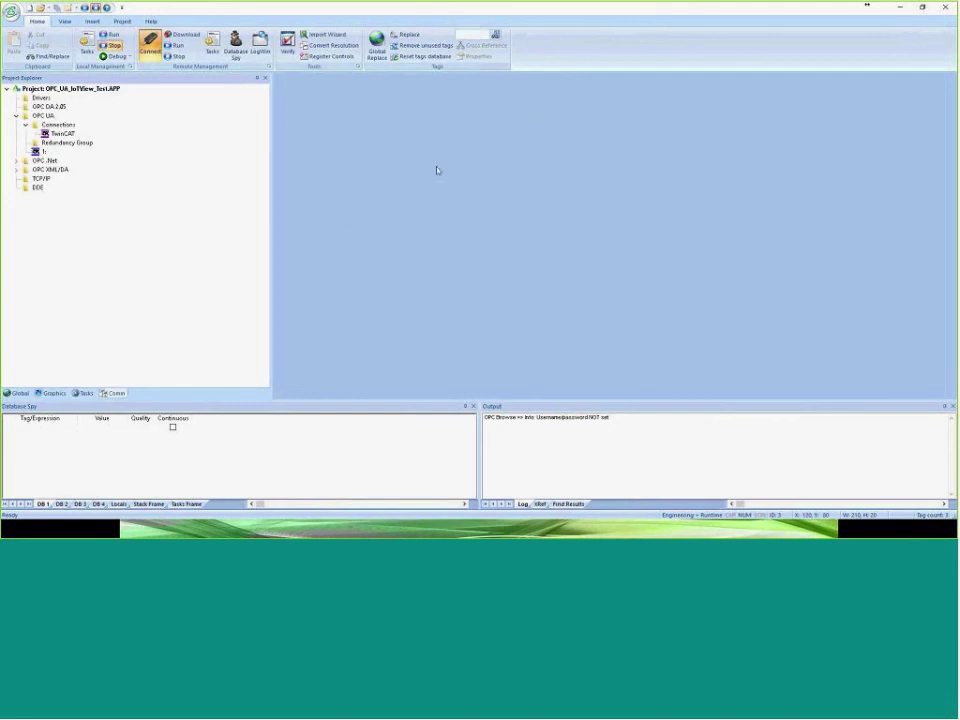
Step: Dismiss Remote Management and inspect the TwinCAT connection's server configuration without changing it
{"action": "left_click_drag", "start_coordinate": [270, 176], "coordinate": [208, 186]}
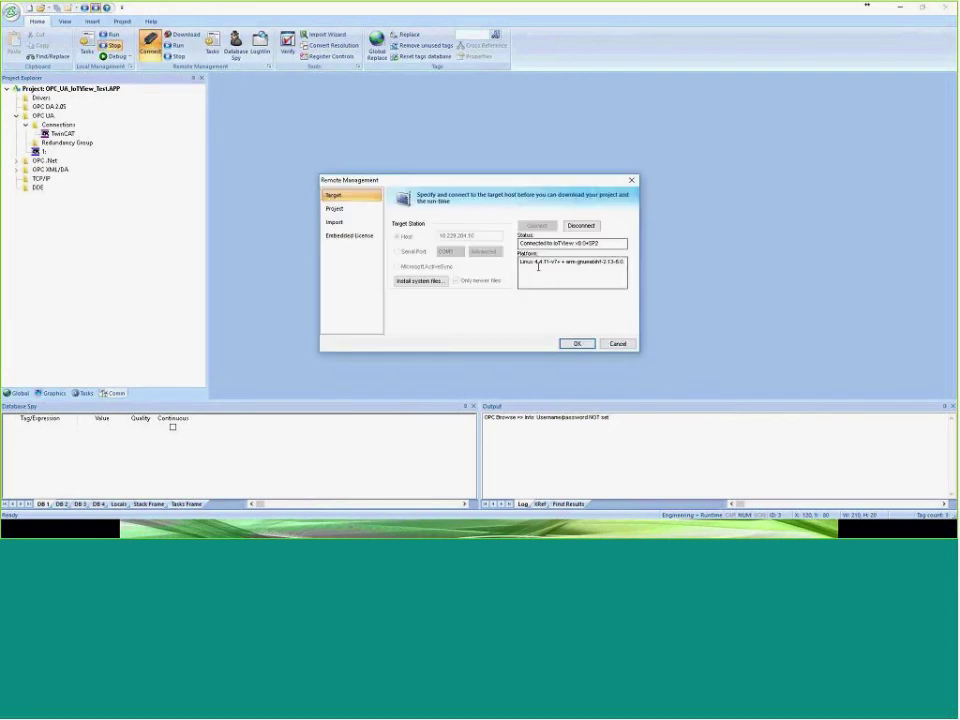
{"action": "left_click", "coordinate": [616, 344]}
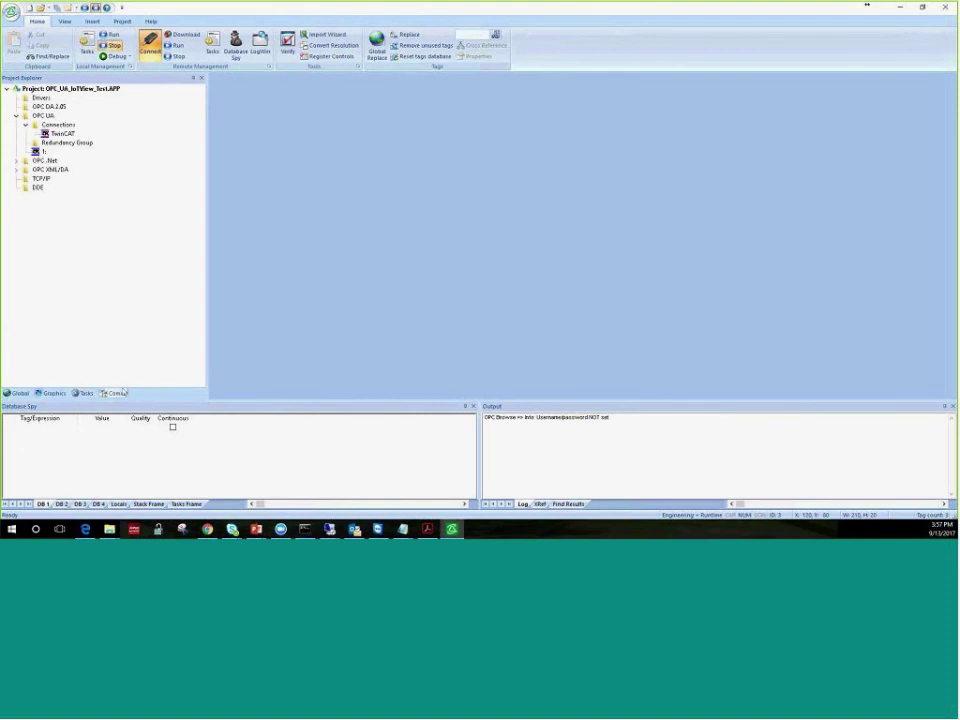
{"action": "double_click", "coordinate": [60, 137]}
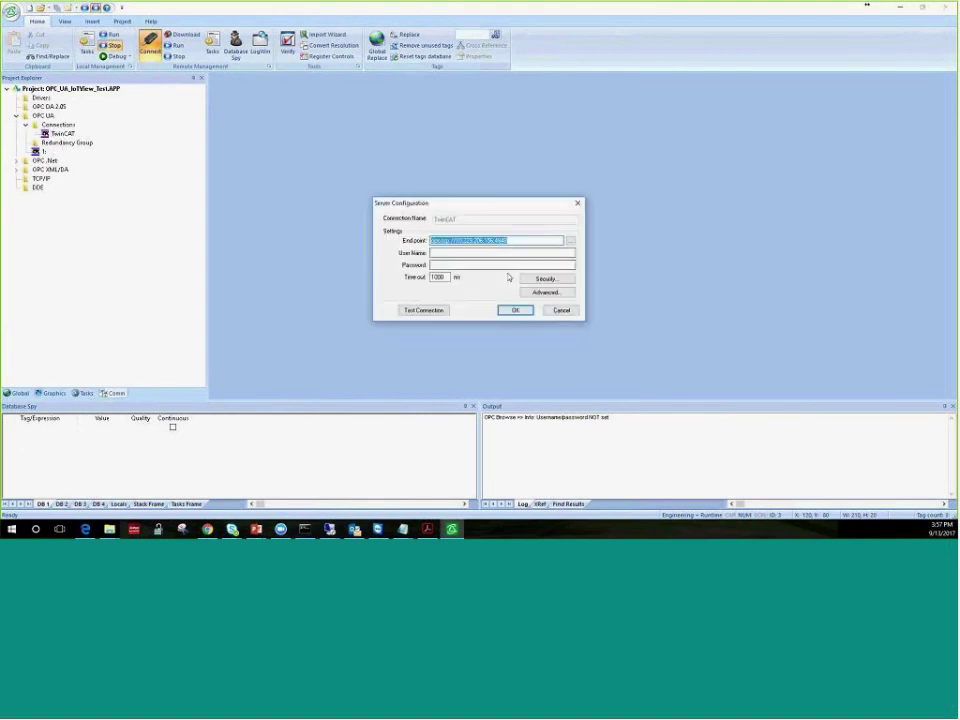
{"action": "left_click", "coordinate": [561, 311]}
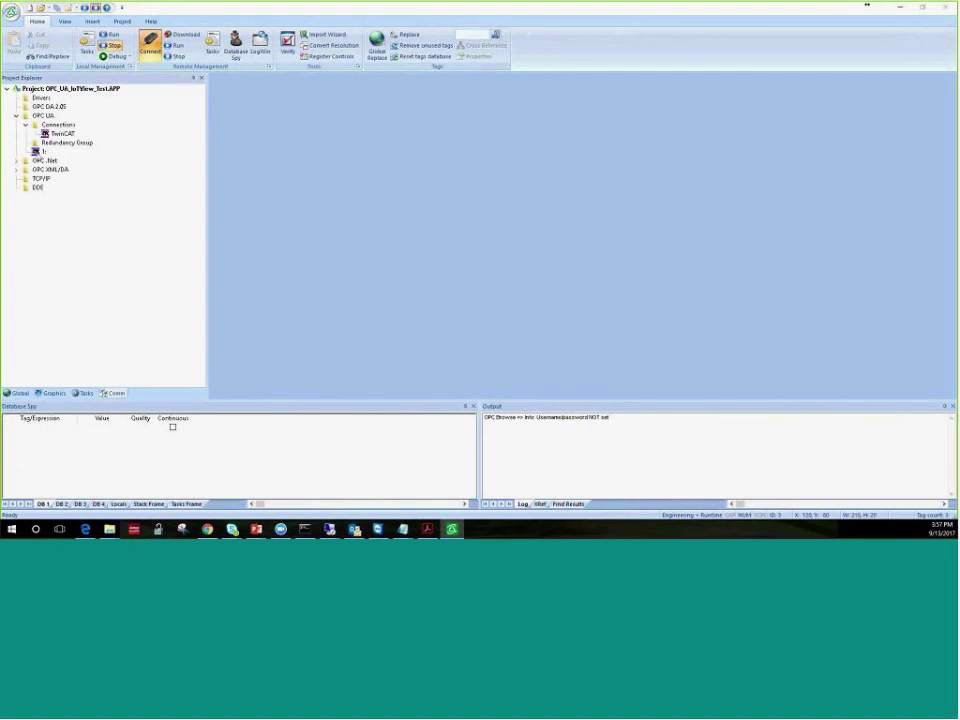
Step: Open OPC UA client sheet 1 and review the browse paths and node IDs of its tags
{"action": "double_click", "coordinate": [42, 151]}
{"action": "left_click", "coordinate": [405, 233]}
{"action": "key", "text": "ctrl+a"}
{"action": "left_click", "coordinate": [630, 256]}
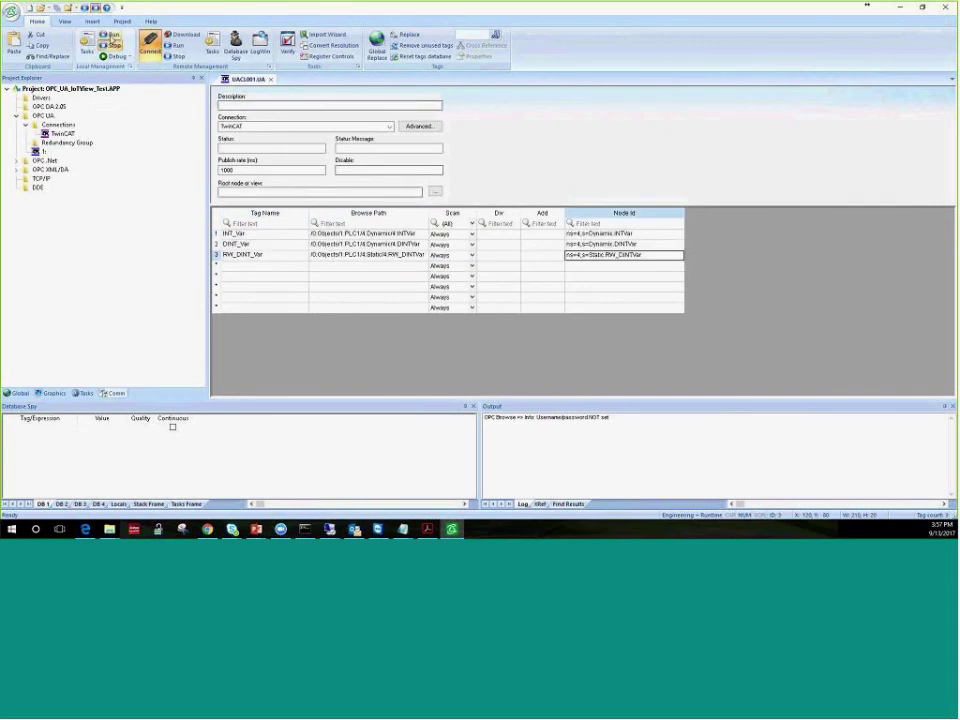
Step: Run the project locally in a non-maximized viewer with a title bar, window boxes, a menu and a startup screen selected
{"action": "left_click", "coordinate": [112, 36]}
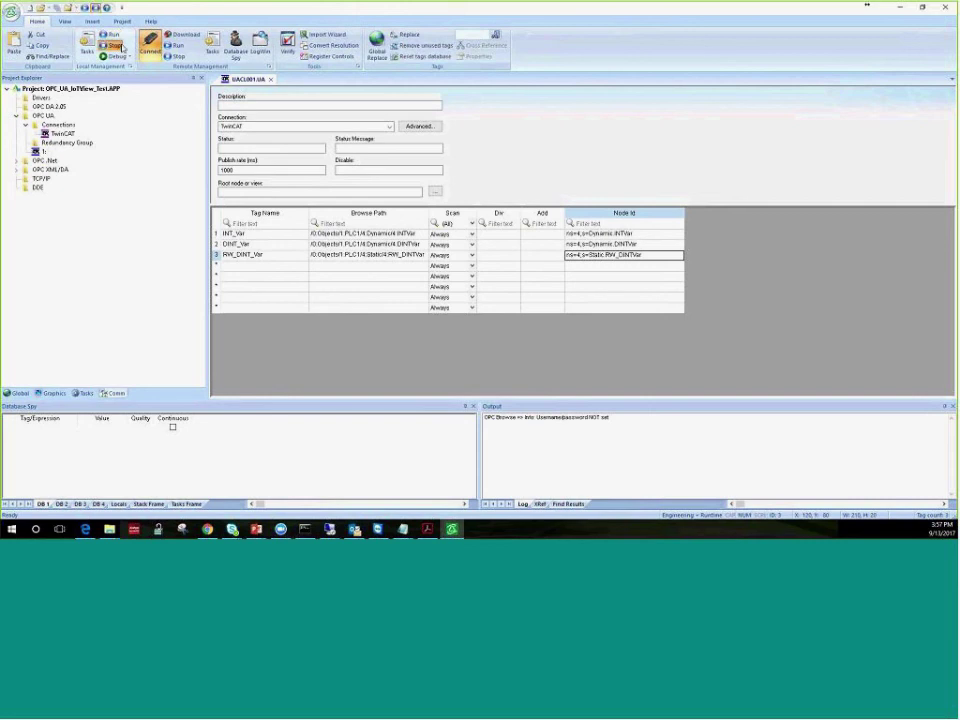
{"action": "left_click", "coordinate": [122, 21]}
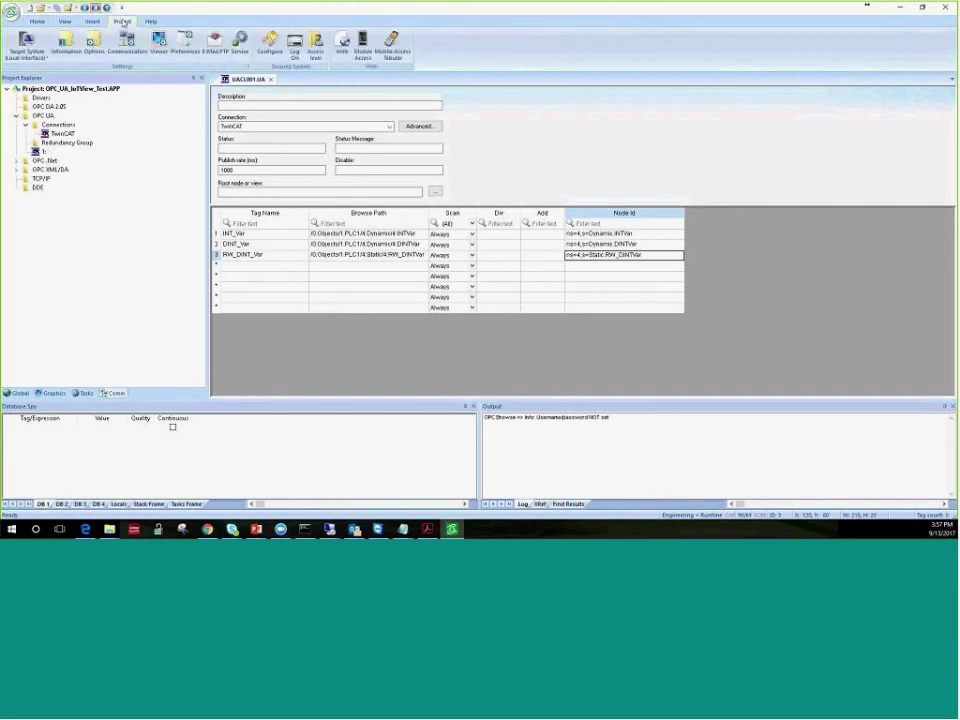
{"action": "left_click", "coordinate": [159, 47]}
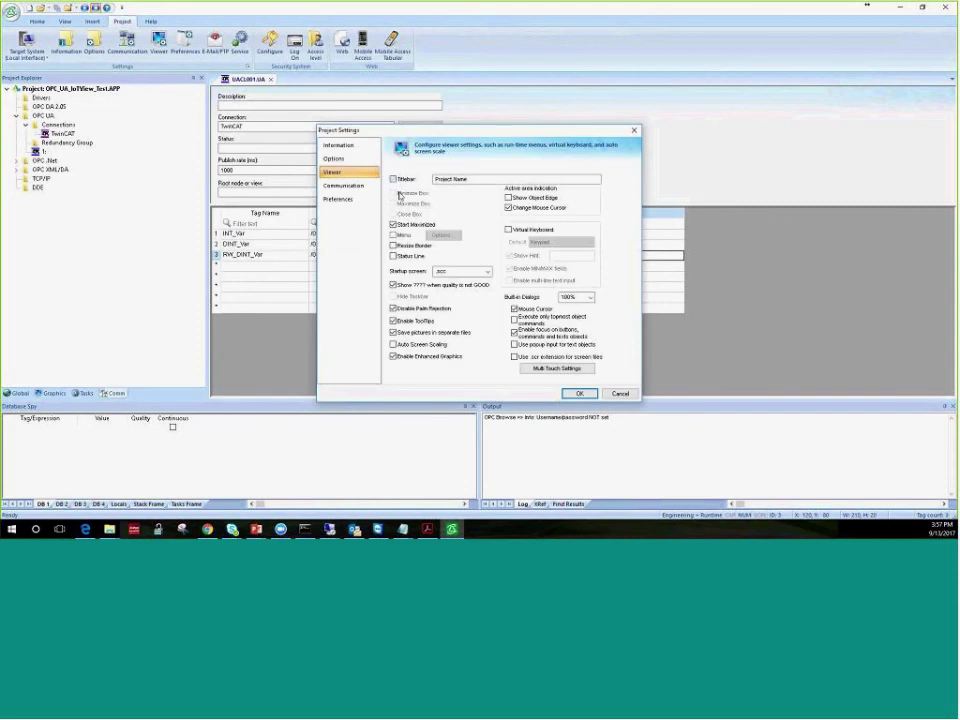
{"action": "left_click", "coordinate": [402, 203]}
{"action": "left_click", "coordinate": [394, 235]}
{"action": "left_click", "coordinate": [394, 224]}
{"action": "left_click", "coordinate": [486, 271]}
{"action": "left_click", "coordinate": [483, 283]}
{"action": "left_click", "coordinate": [579, 393]}
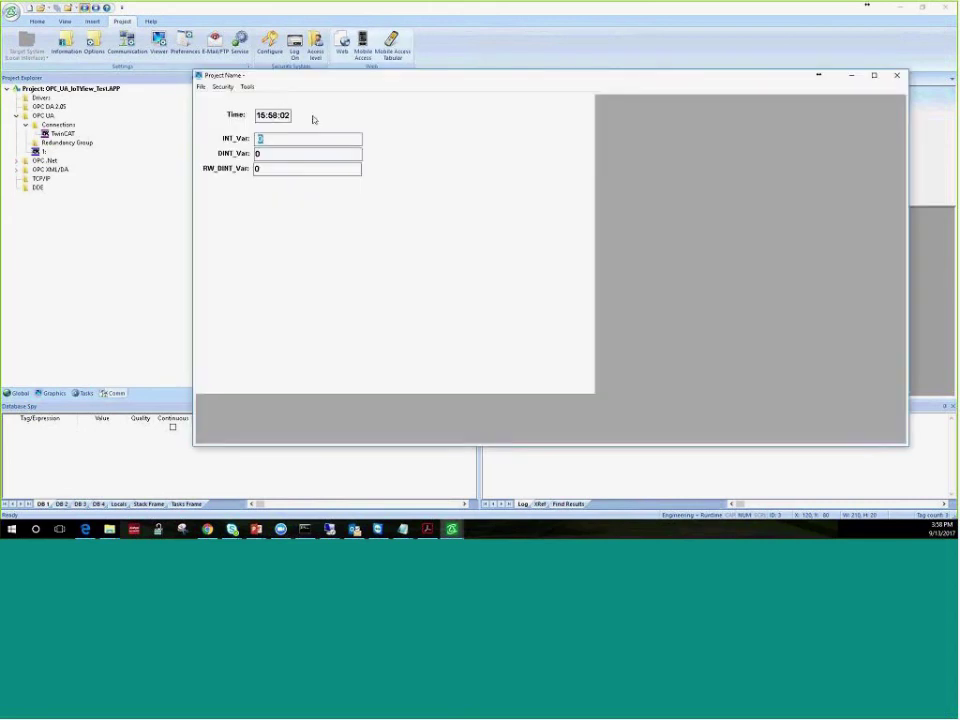
{"action": "left_click_drag", "start_coordinate": [322, 75], "coordinate": [251, 54]}
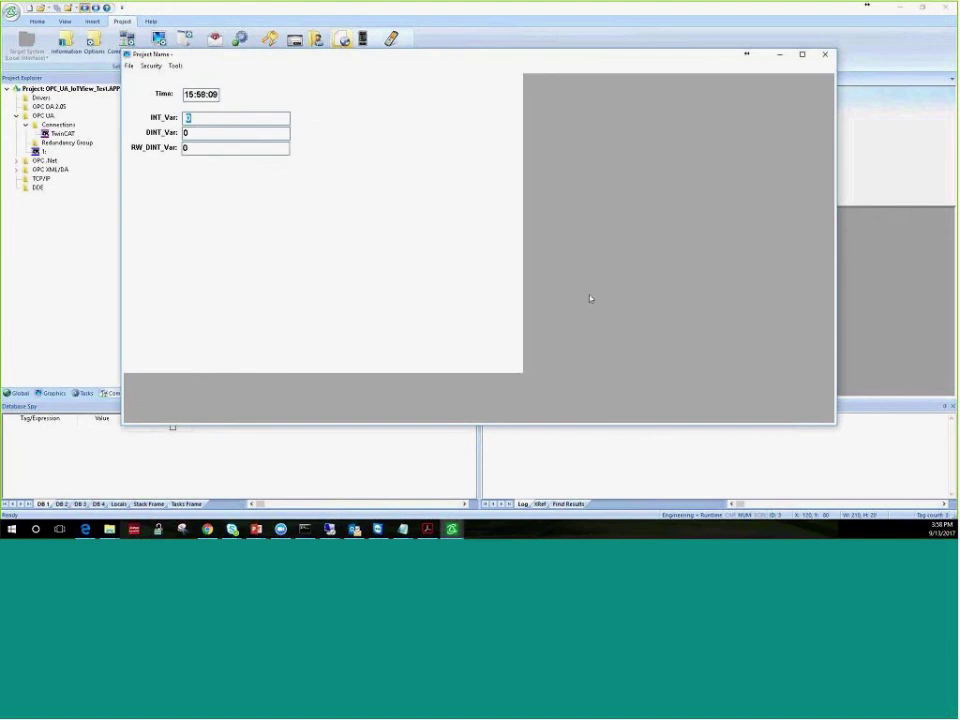
Step: Enable OPC UA messages in the output log settings, including the Read and Write options
{"action": "left_click", "coordinate": [543, 456]}
{"action": "right_click", "coordinate": [543, 456]}
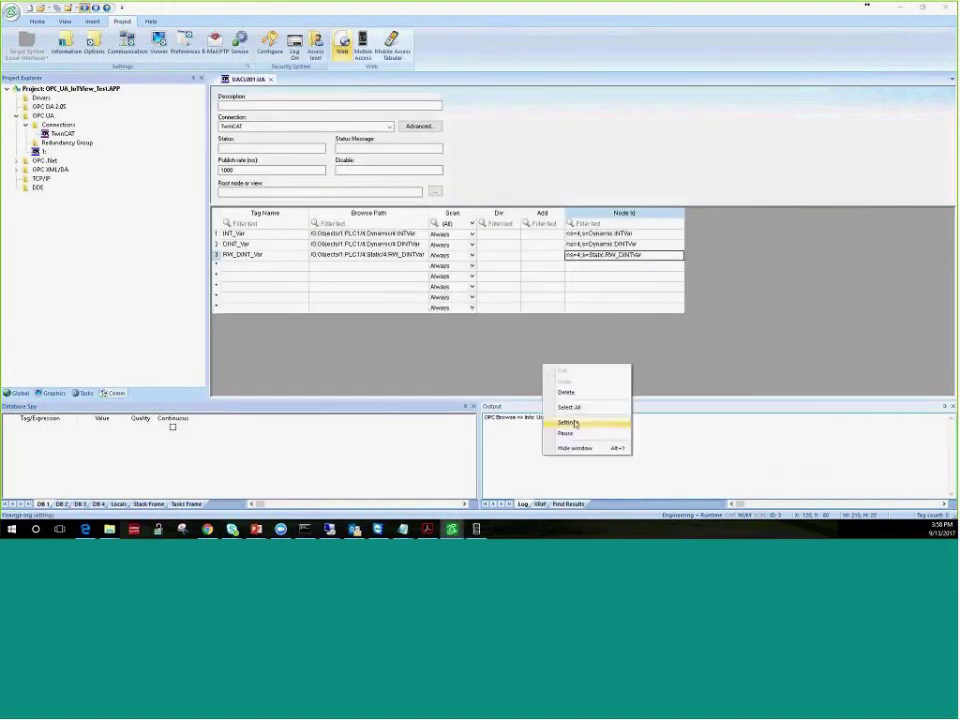
{"action": "left_click", "coordinate": [561, 422]}
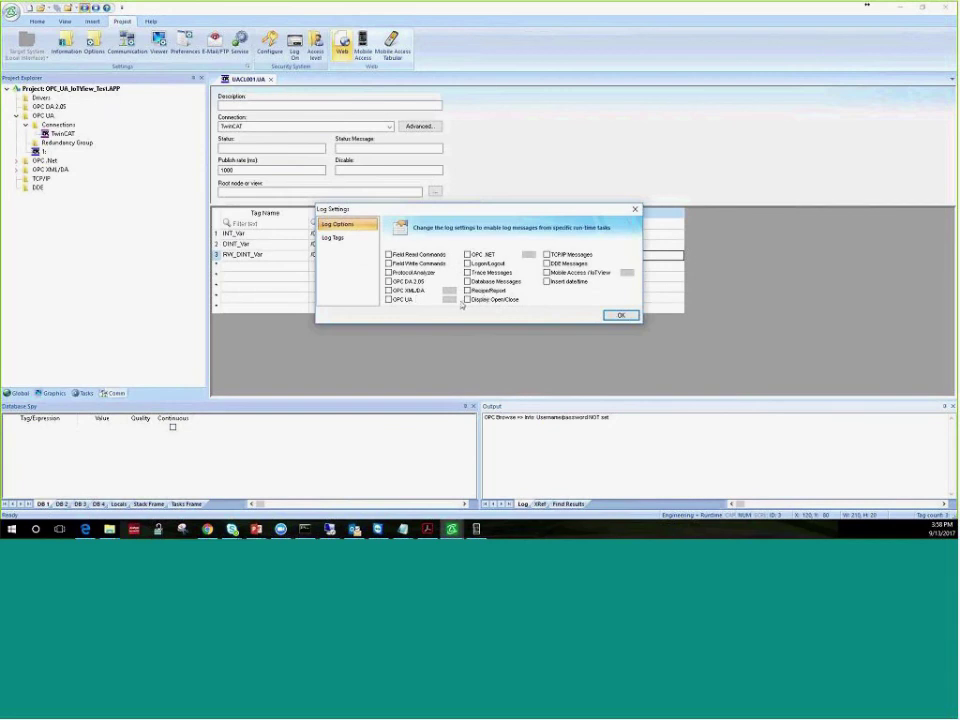
{"action": "left_click", "coordinate": [388, 299]}
{"action": "left_click", "coordinate": [429, 247]}
{"action": "left_click", "coordinate": [429, 259]}
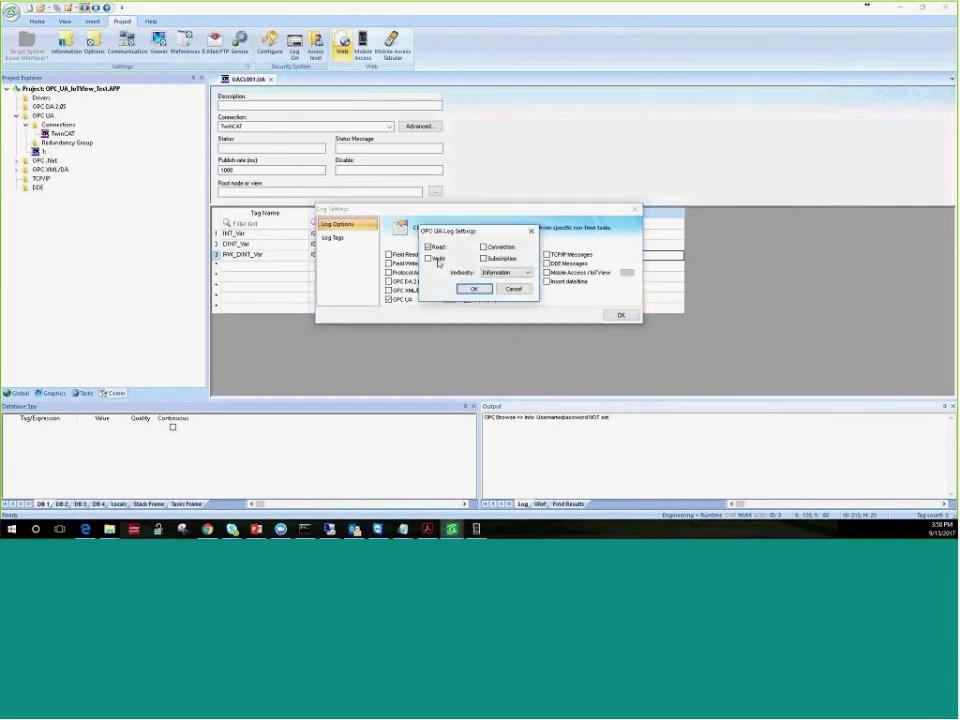
{"action": "left_click", "coordinate": [474, 289]}
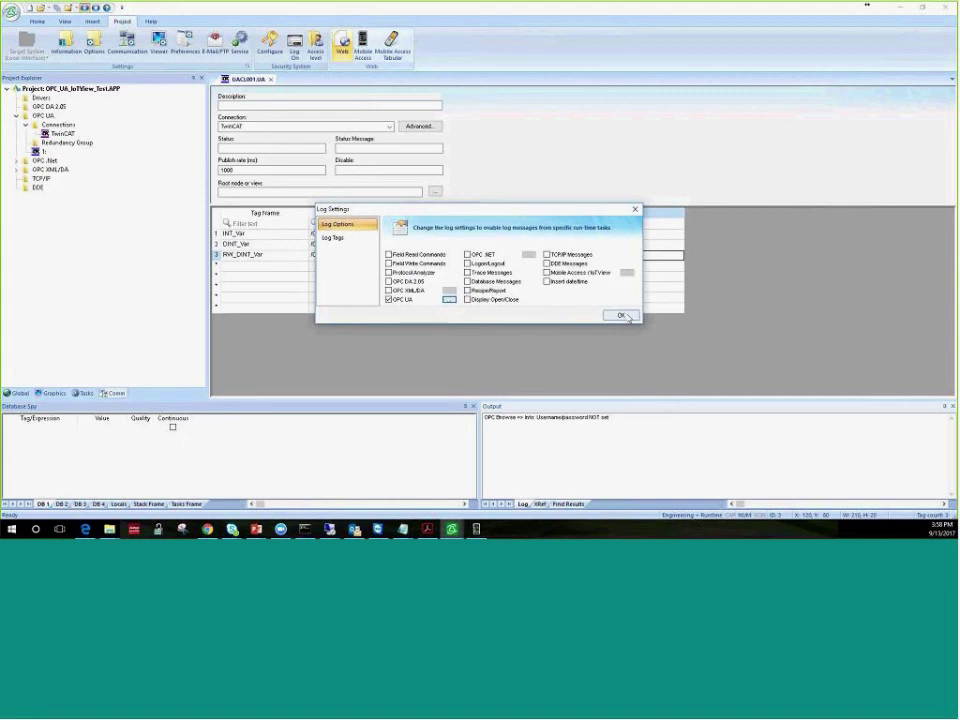
{"action": "left_click", "coordinate": [620, 315]}
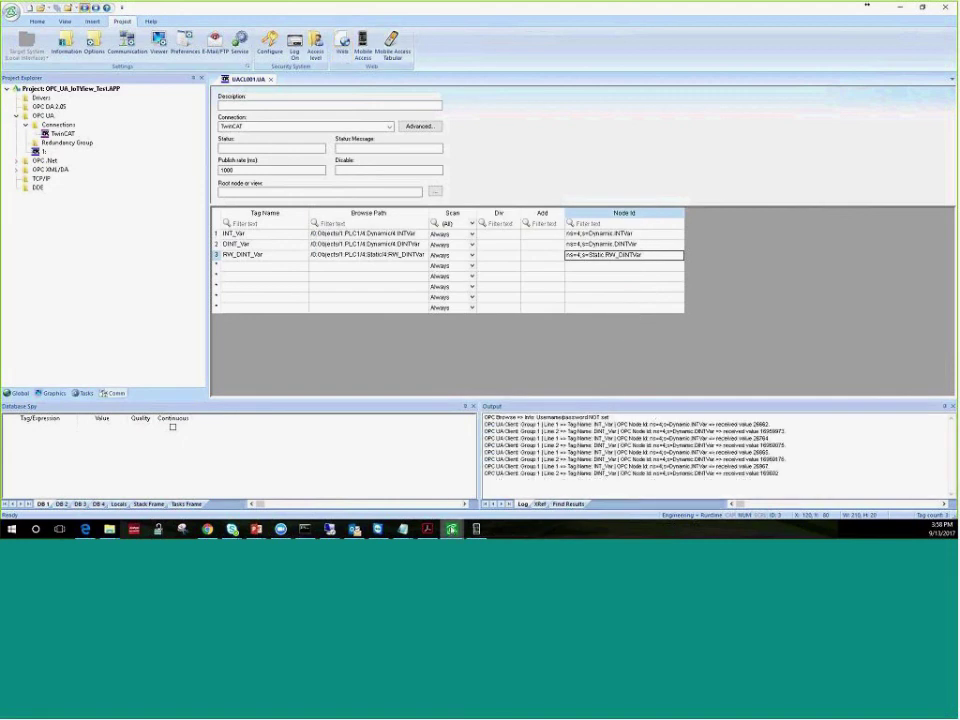
Step: Check the live variable values in the local viewer and the publish rate in the OPC UA client sheet
{"action": "mouse_move", "coordinate": [451, 528]}
{"action": "left_click", "coordinate": [486, 490]}
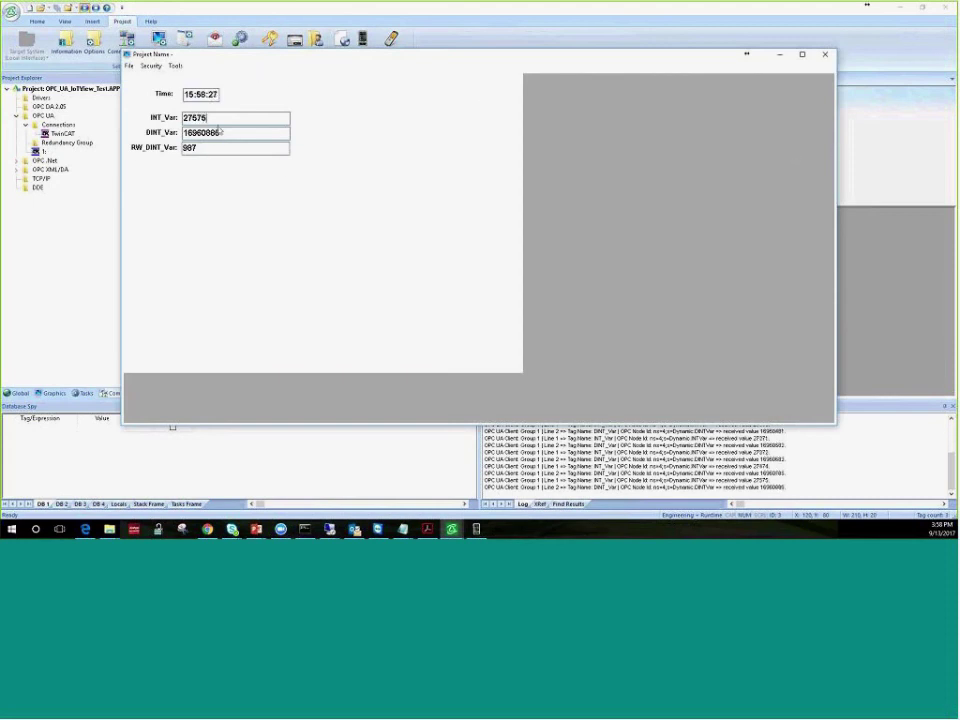
{"action": "double_click", "coordinate": [214, 147]}
{"action": "left_click", "coordinate": [94, 214]}
{"action": "double_click", "coordinate": [253, 171]}
{"action": "left_click", "coordinate": [255, 174]}
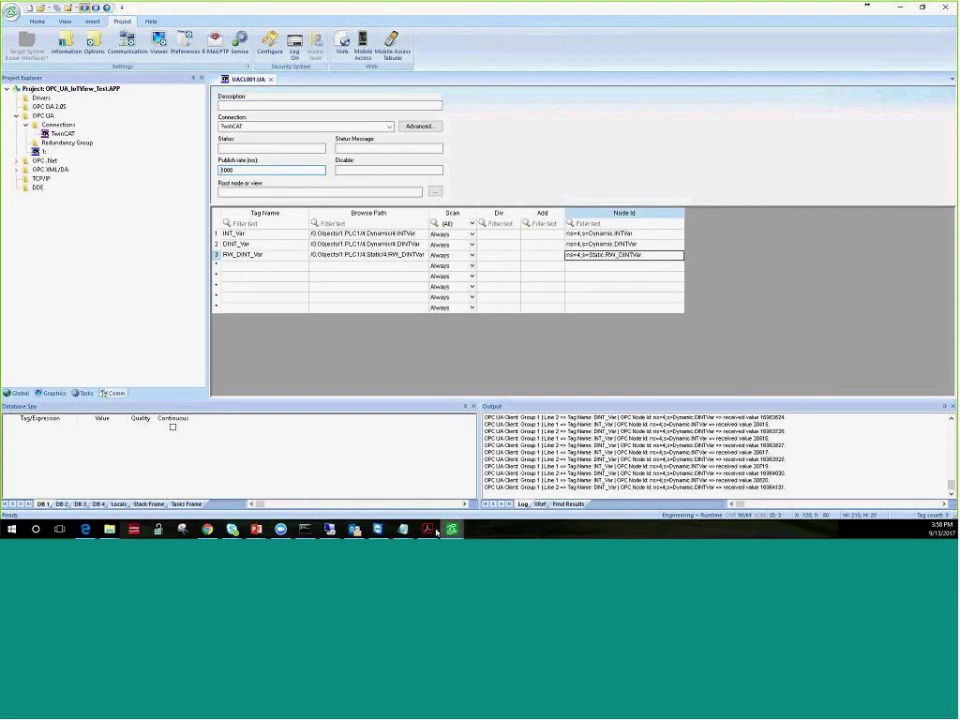
{"action": "left_click", "coordinate": [436, 532]}
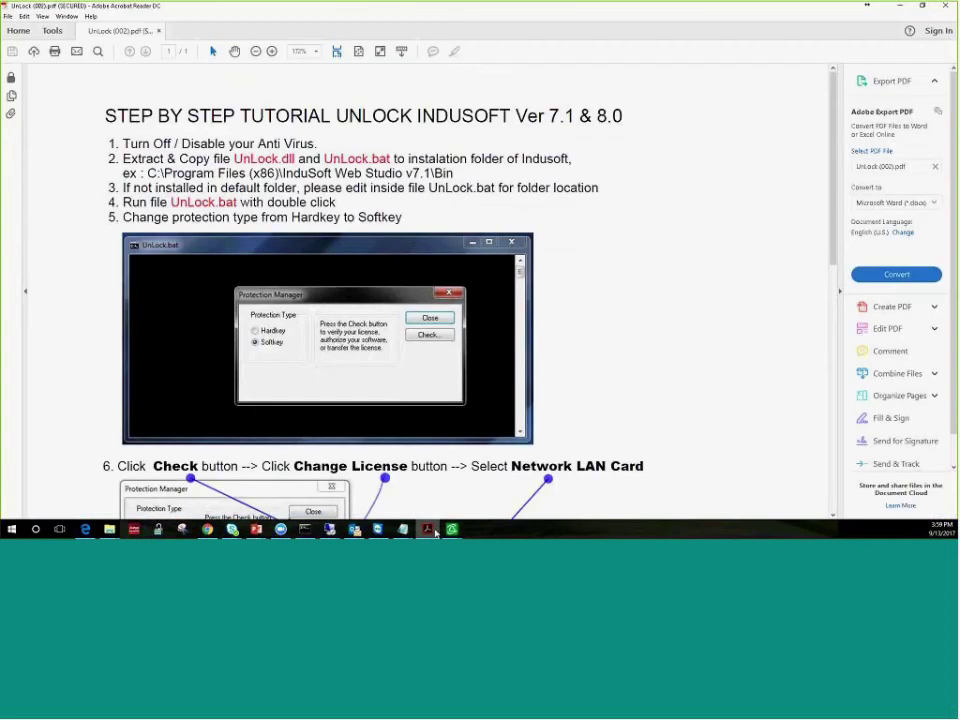
{"action": "left_click", "coordinate": [436, 532]}
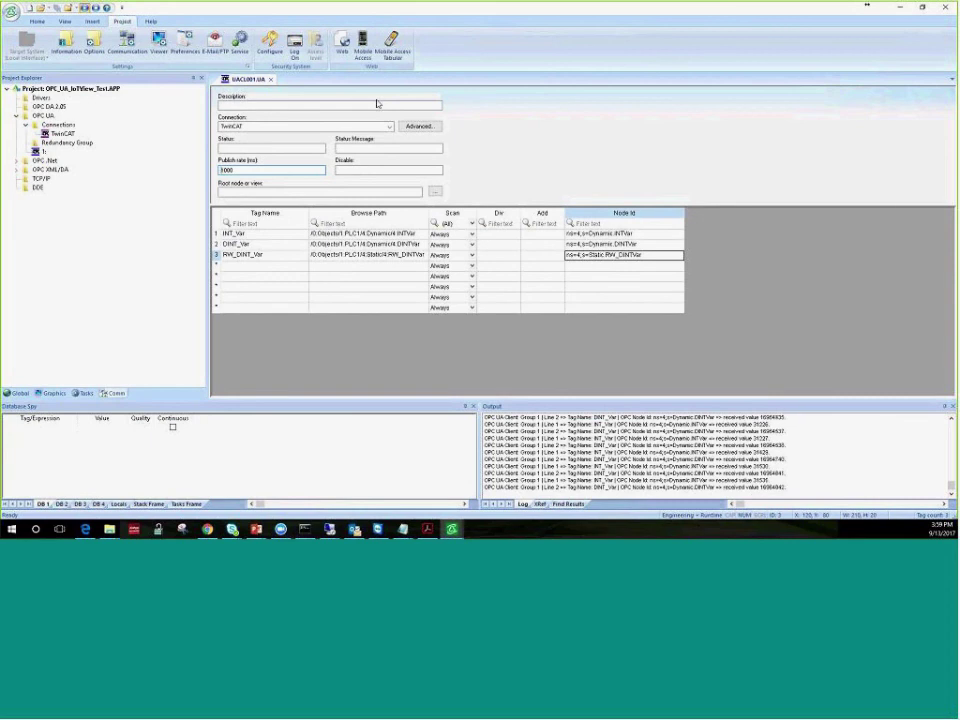
{"action": "left_click", "coordinate": [347, 104]}
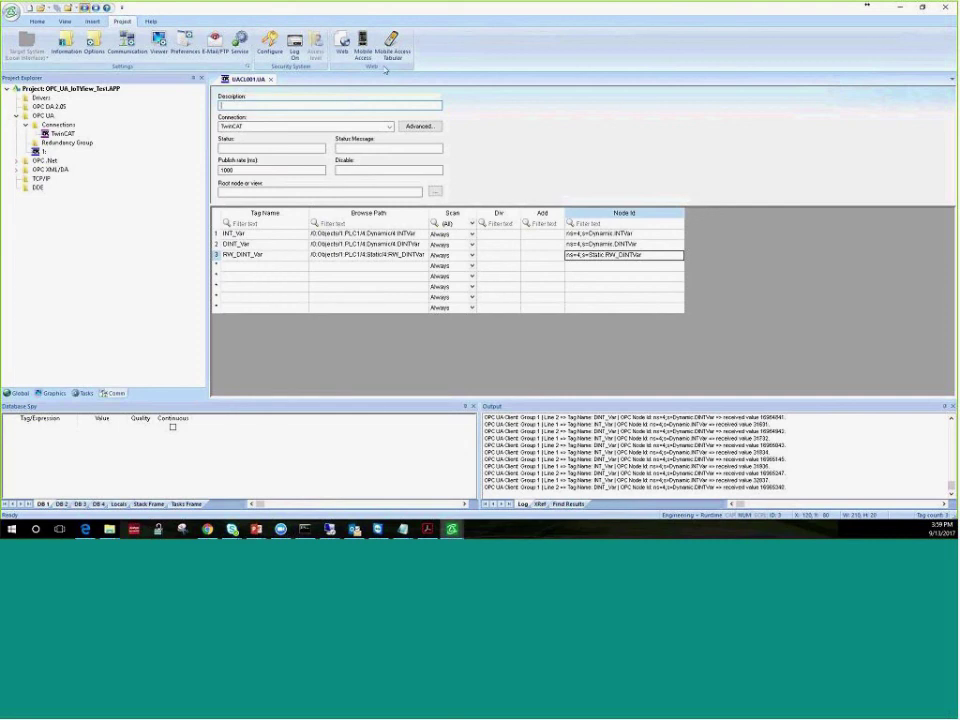